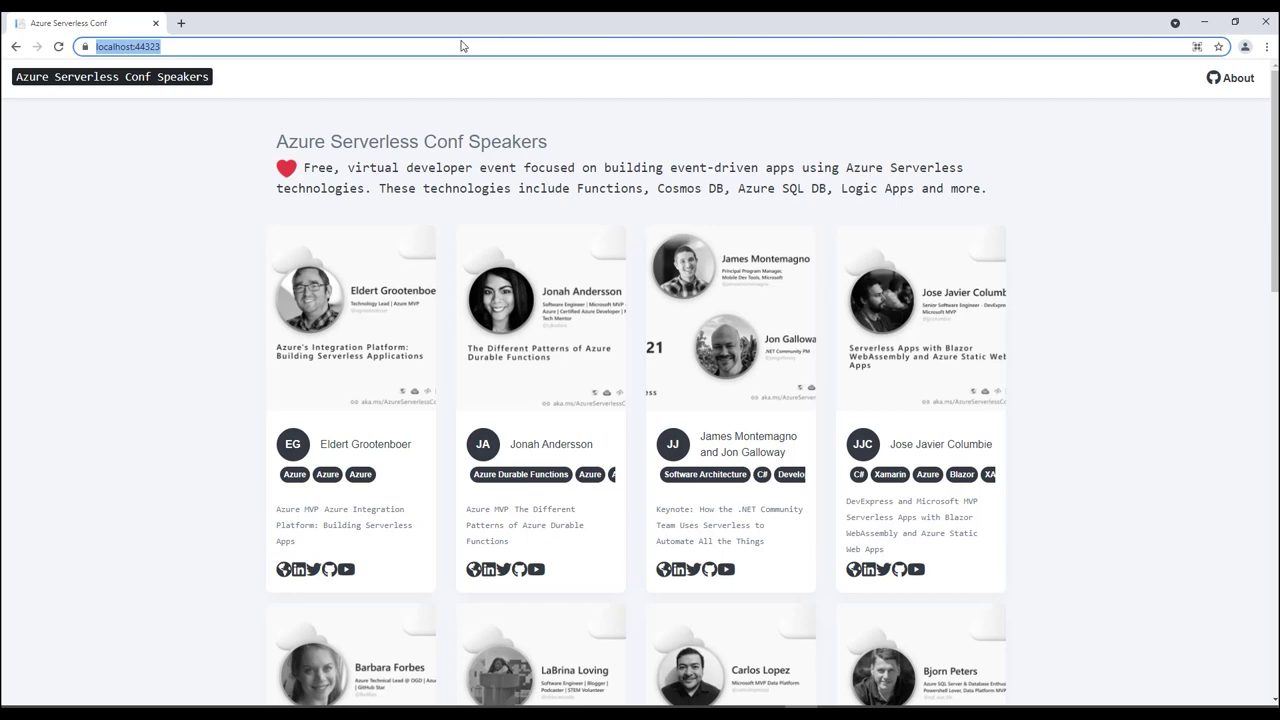
Close the running site and debug console, and publish the solution to a new non-private GitHub repository named AzureServerlessConf.
{"action": "left_click", "coordinate": [1267, 21]}
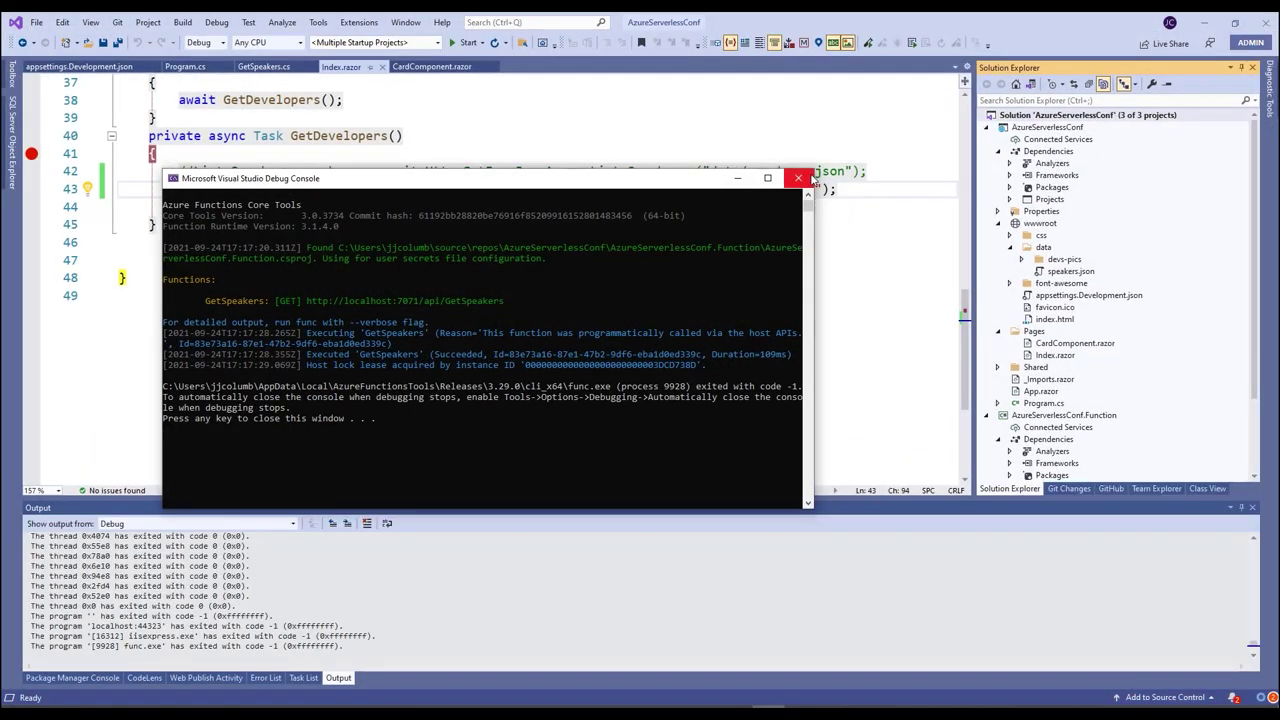
{"action": "left_click", "coordinate": [798, 178]}
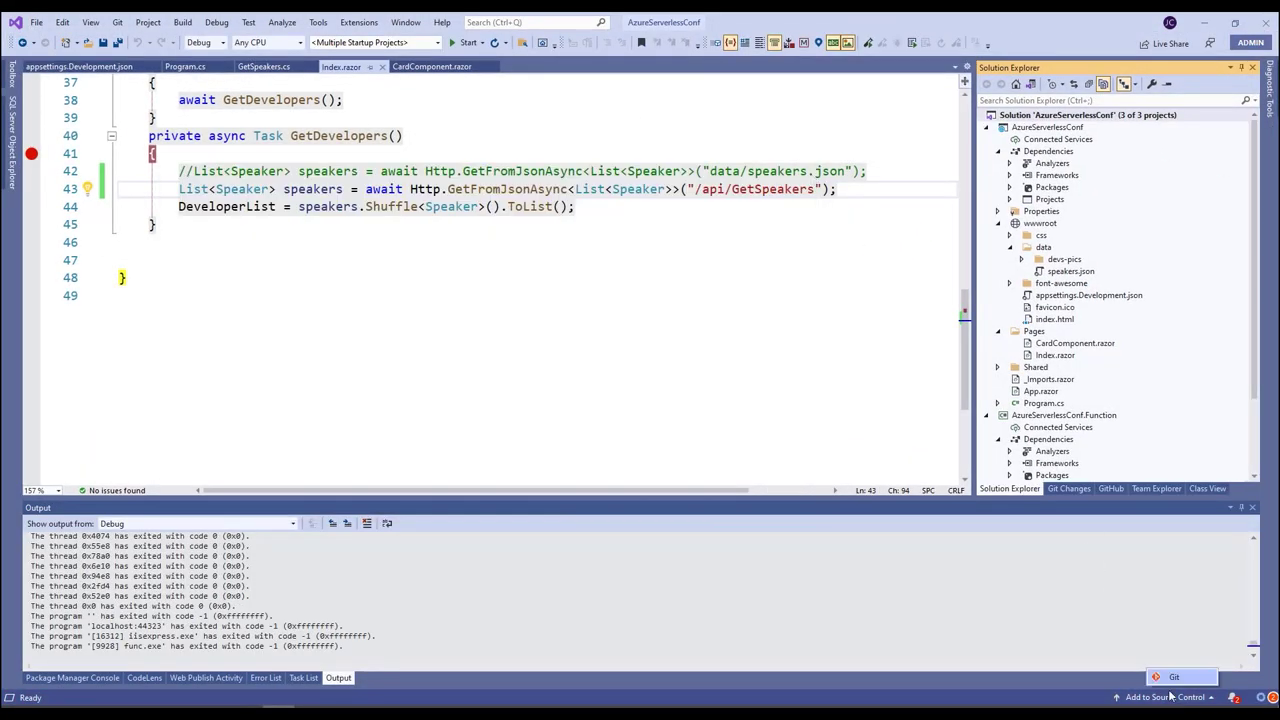
{"action": "left_click", "coordinate": [1164, 677]}
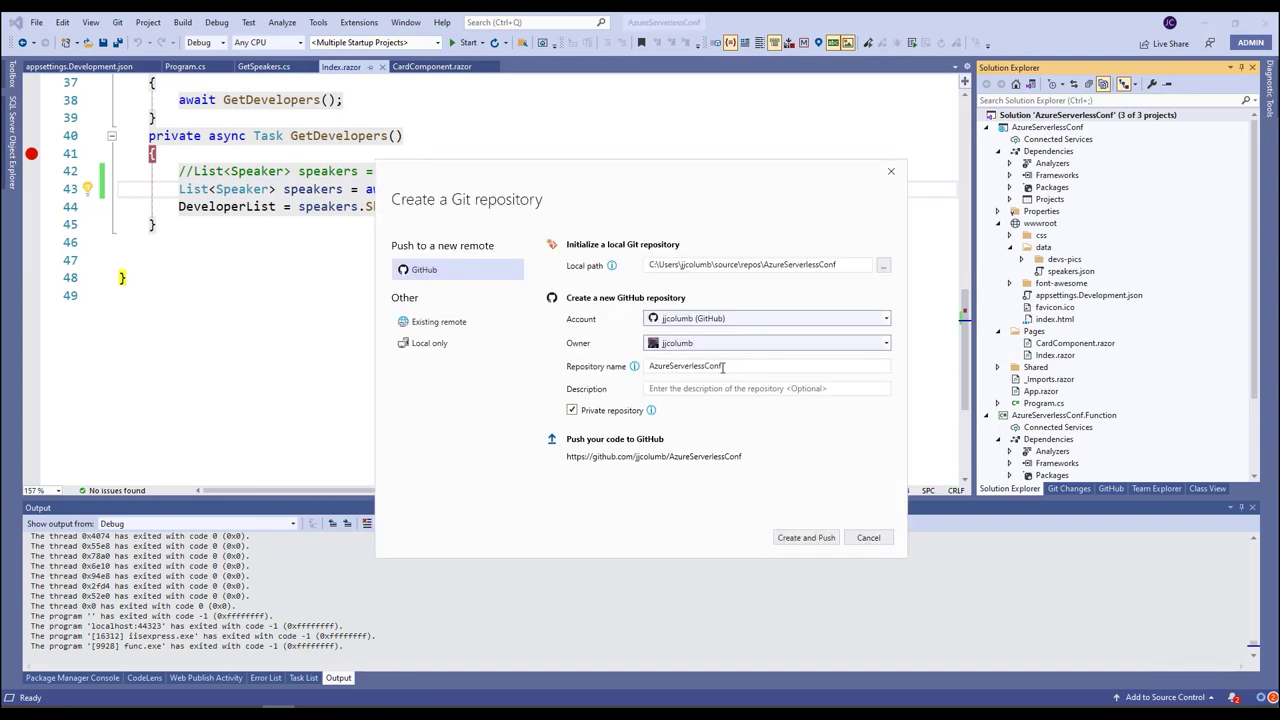
{"action": "left_click", "coordinate": [598, 412]}
{"action": "left_click", "coordinate": [814, 538]}
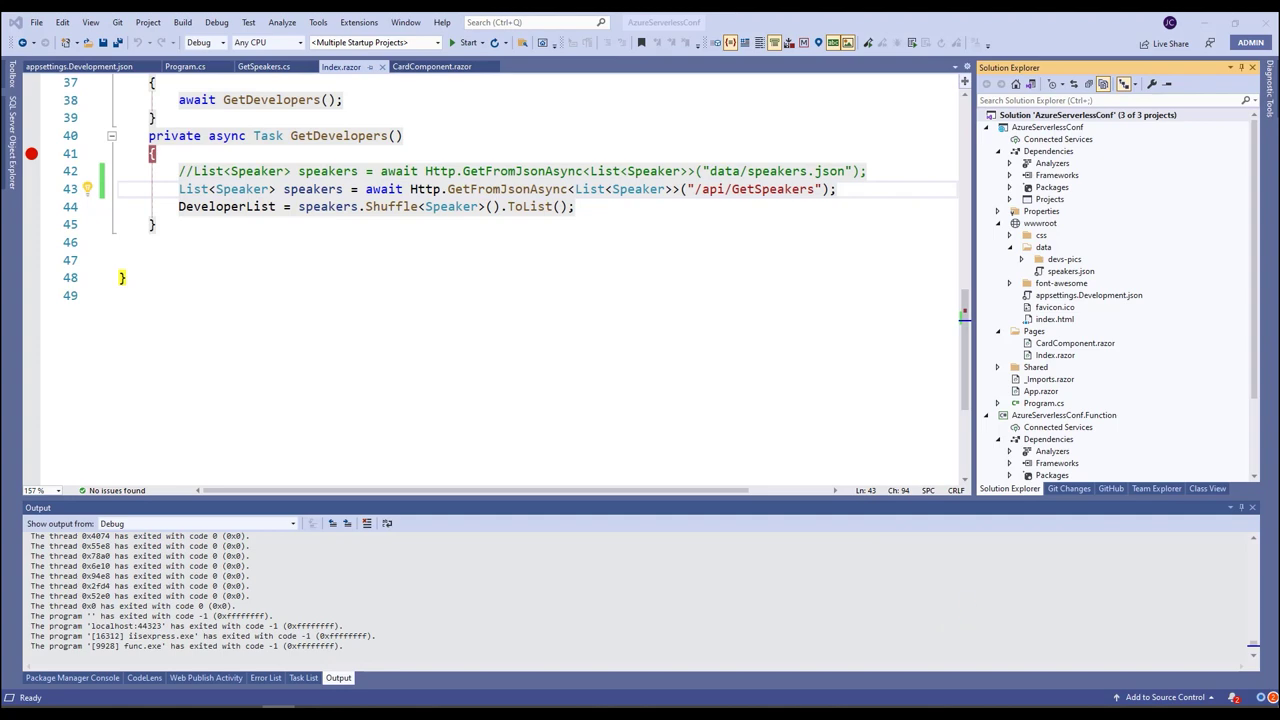
Switch to the Azure portal and open the creation form for a new static web app.
{"action": "key", "text": "alt+Tab"}
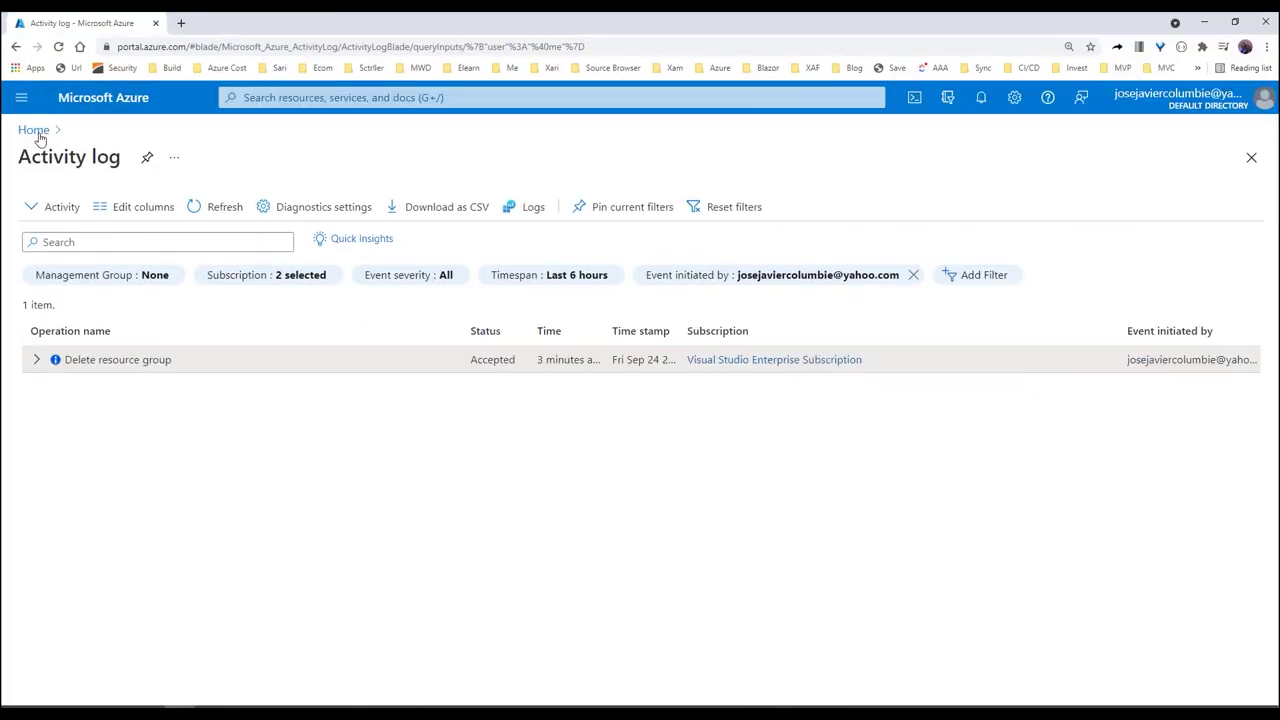
{"action": "left_click", "coordinate": [34, 130]}
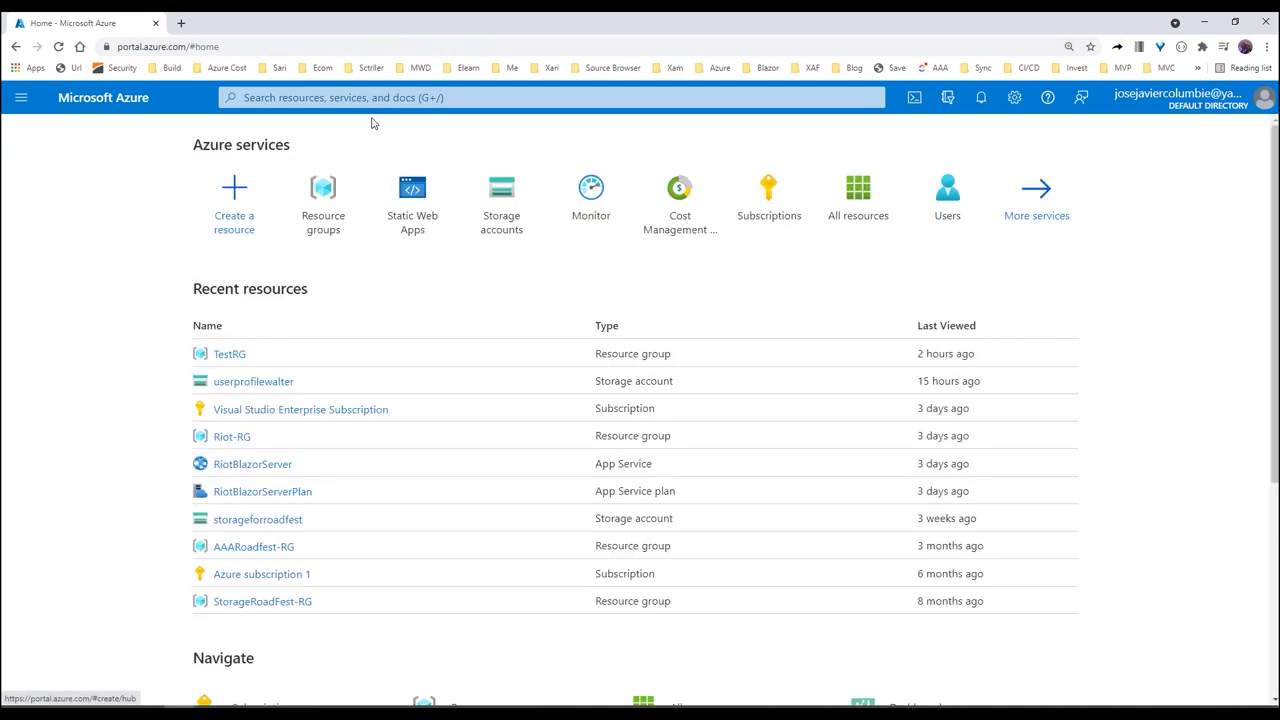
{"action": "left_click", "coordinate": [418, 225]}
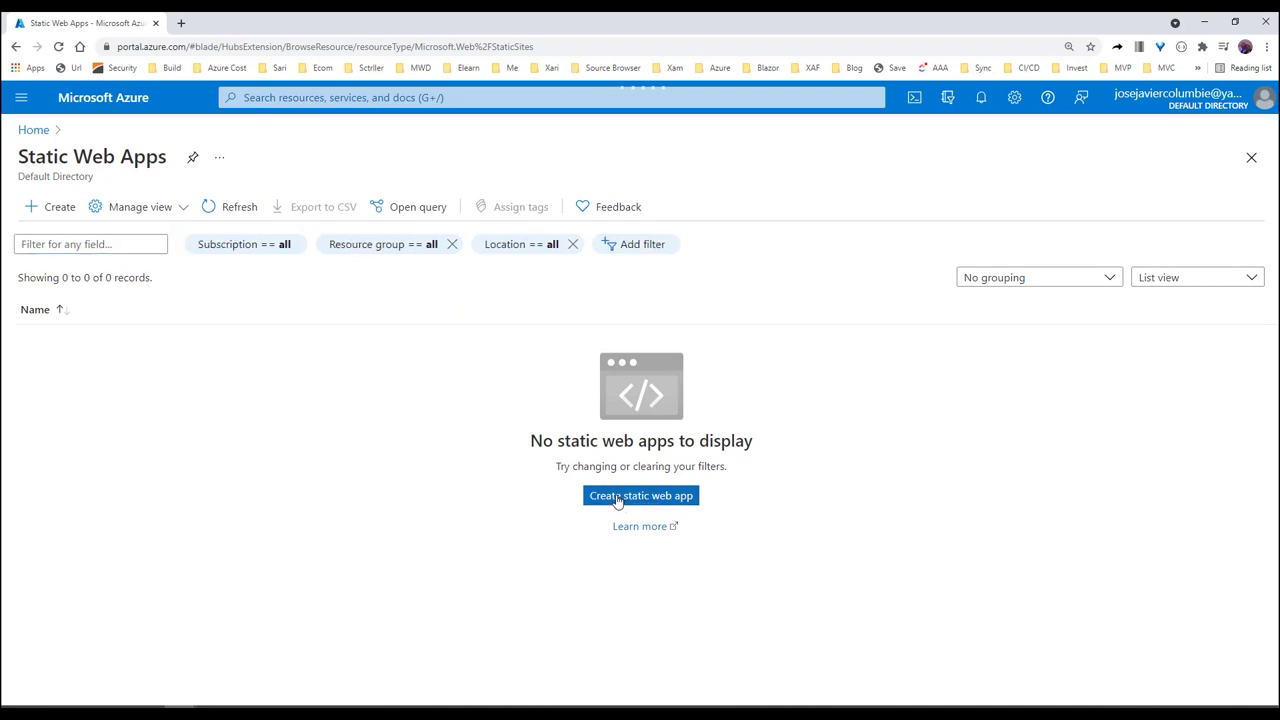
{"action": "left_click", "coordinate": [617, 500]}
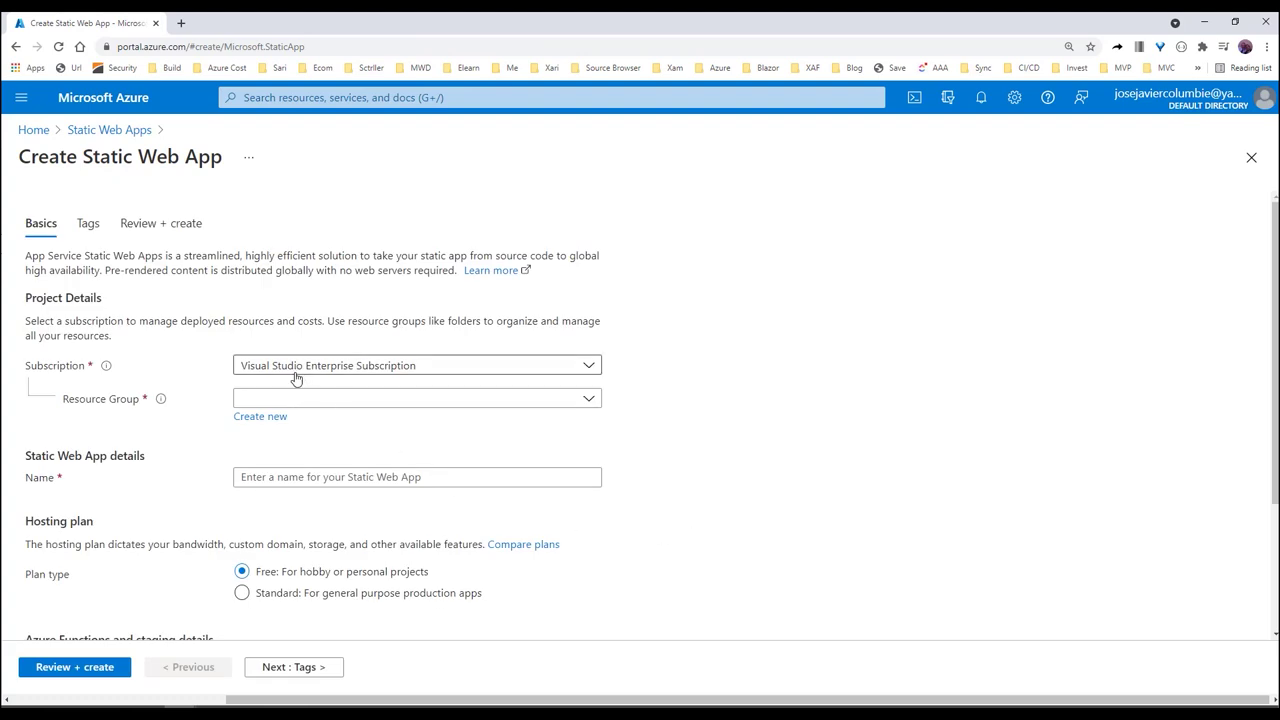
Create a new resource group named AzureServerlessConfRG for the static web app.
{"action": "left_click", "coordinate": [268, 417]}
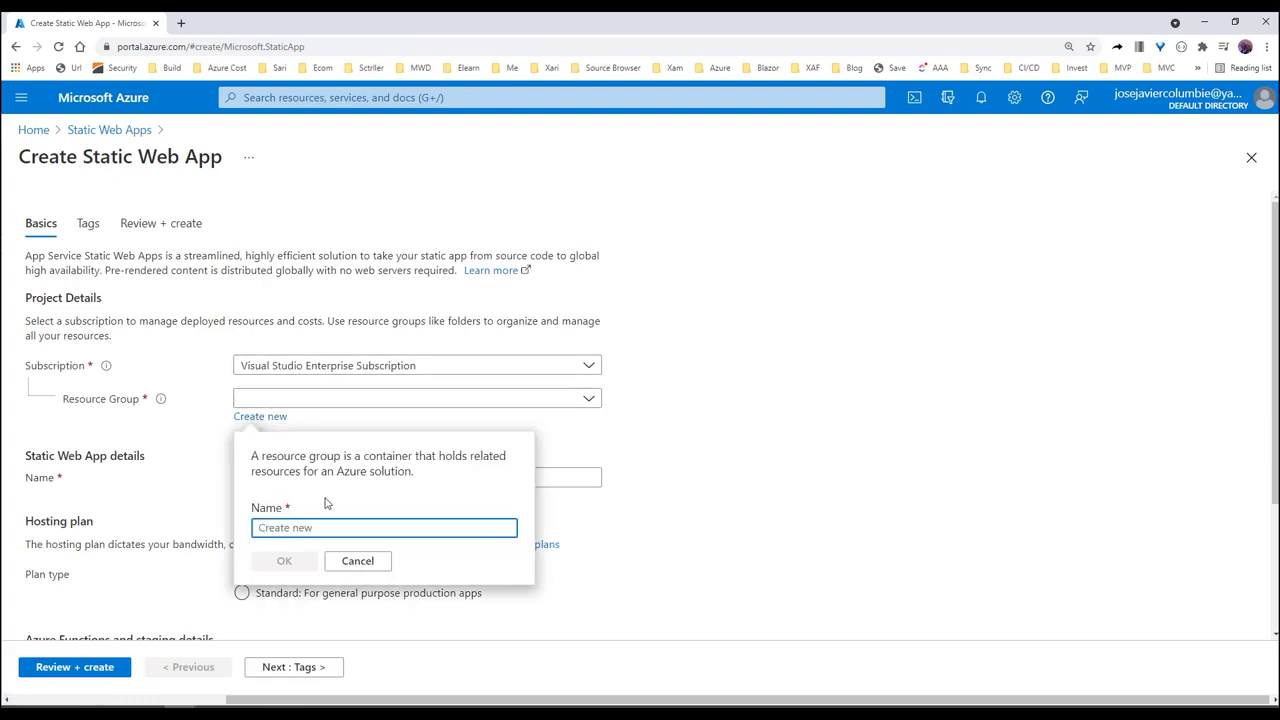
{"action": "type", "text": "Azure"}
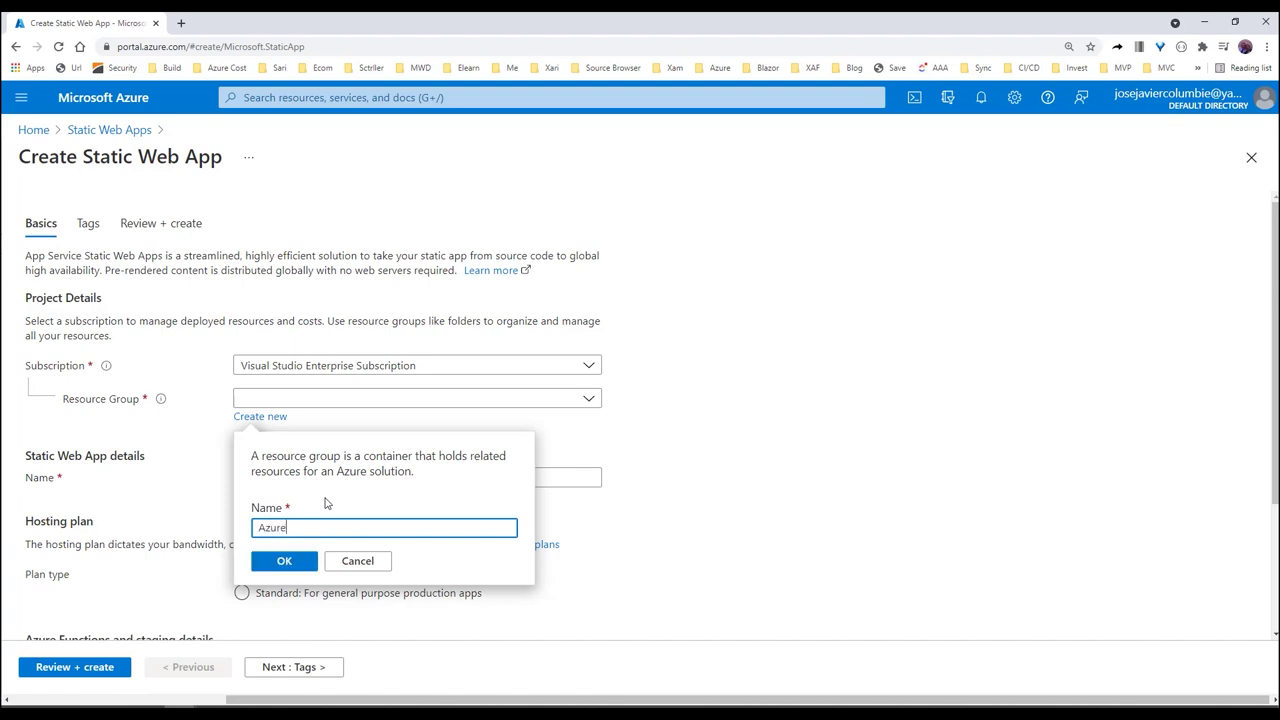
{"action": "type", "text": "ServerlessCon"}
{"action": "type", "text": "RG"}
{"action": "left_click", "coordinate": [354, 527]}
{"action": "type", "text": "f"}
{"action": "left_click", "coordinate": [285, 561]}
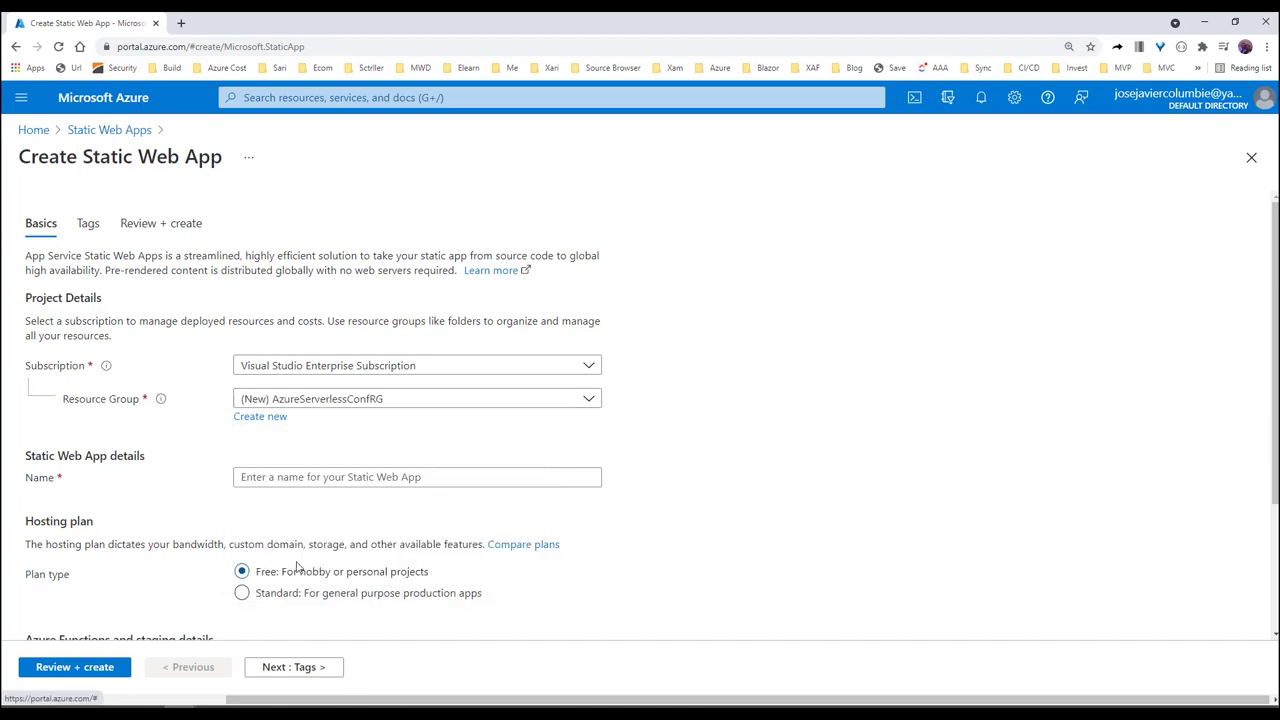
Choose the Standard hosting plan and set the Azure Functions and staging region to West US 2.
{"action": "scroll", "coordinate": [312, 538], "scroll_direction": "down", "scroll_amount": 3}
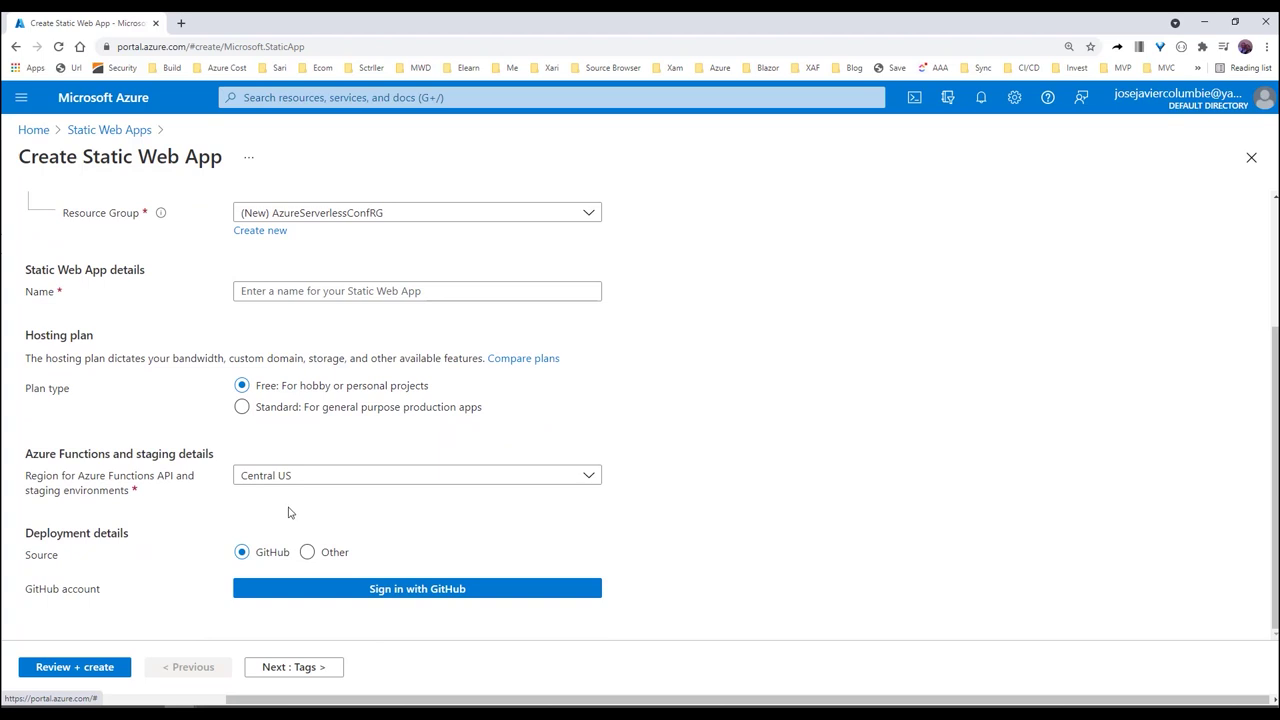
{"action": "left_click", "coordinate": [247, 410]}
{"action": "left_click", "coordinate": [272, 480]}
{"action": "left_click", "coordinate": [290, 640]}
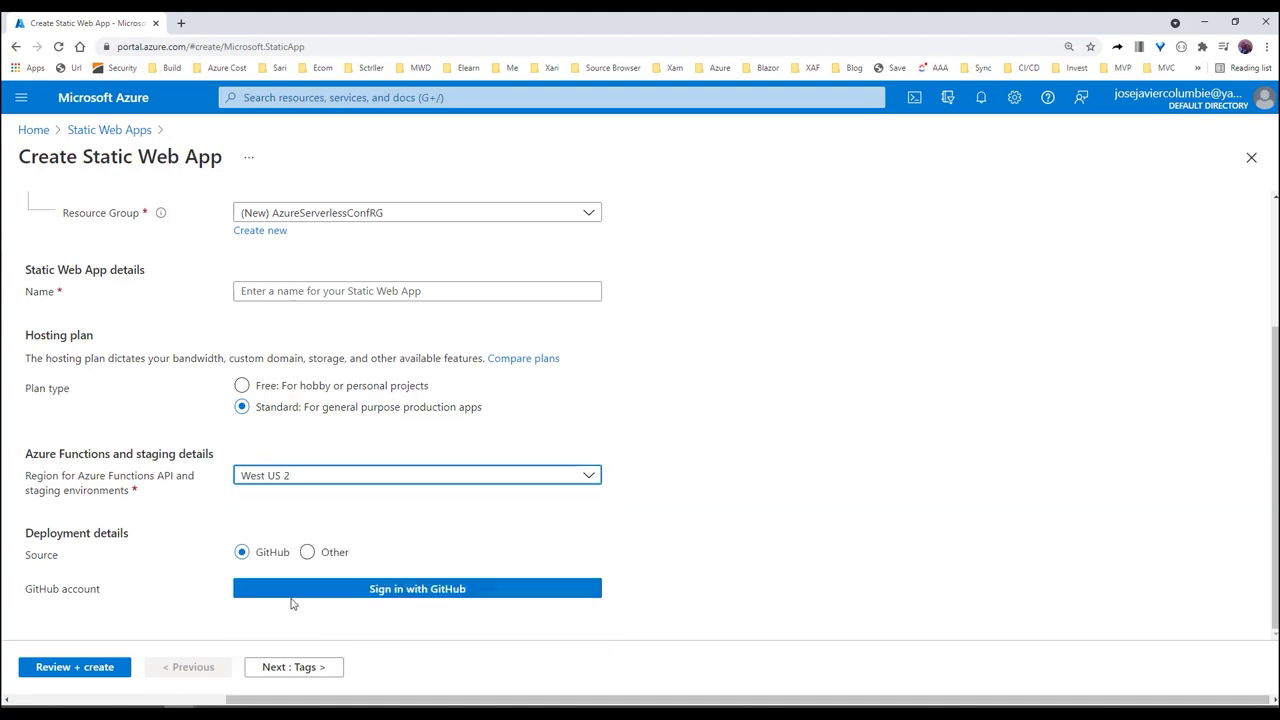
Sign in with GitHub as the deployment source and select the account's own organization.
{"action": "left_click", "coordinate": [401, 591]}
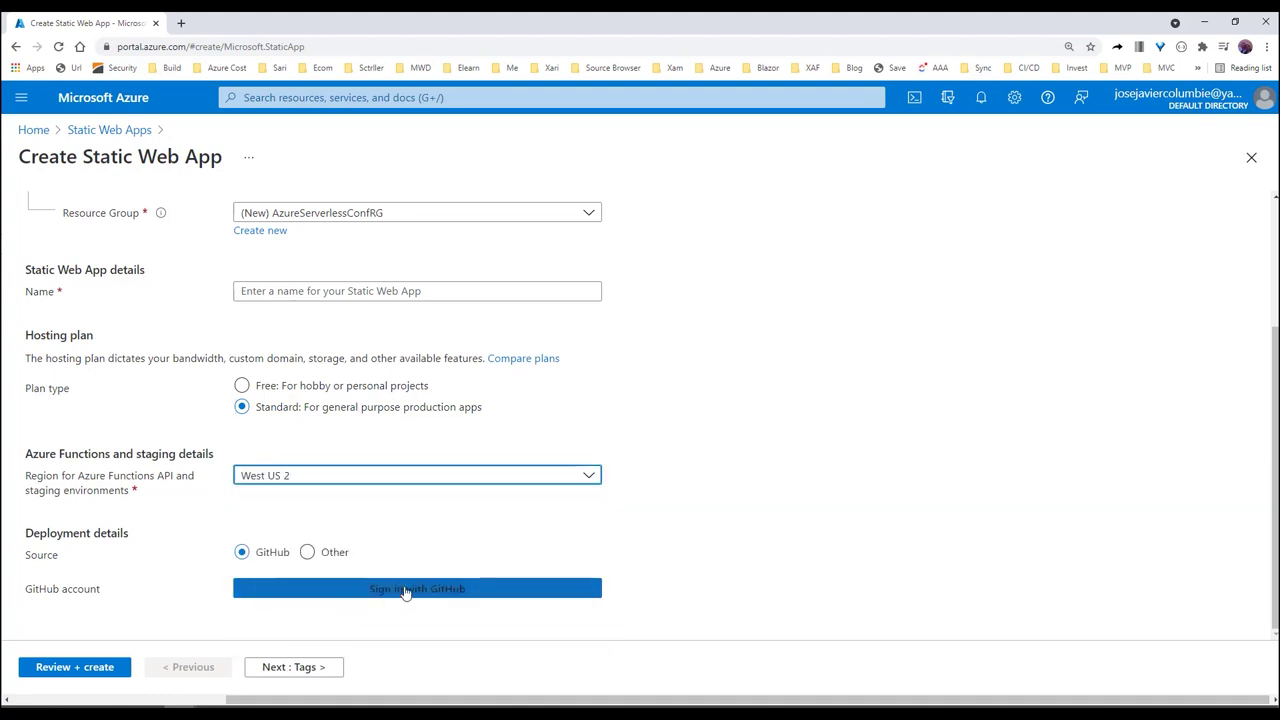
{"action": "left_click_drag", "start_coordinate": [745, 205], "coordinate": [1279, 215]}
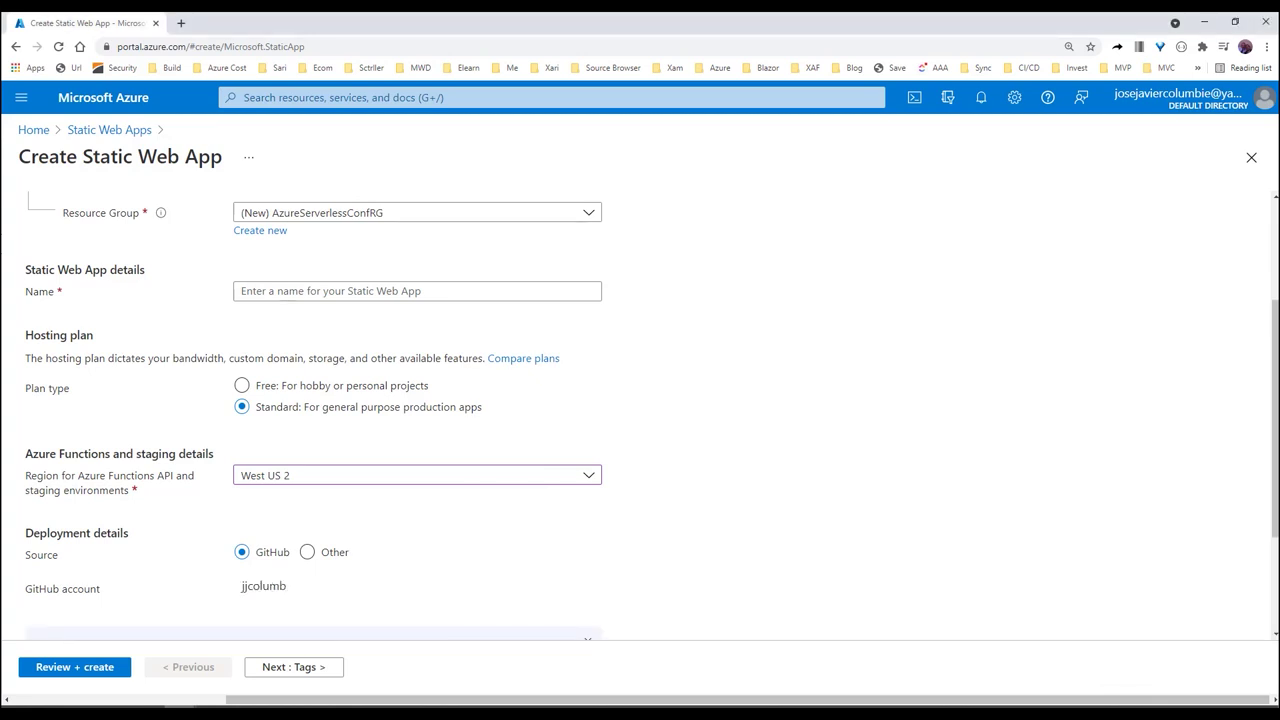
{"action": "scroll", "coordinate": [900, 294], "scroll_direction": "down", "scroll_amount": 3}
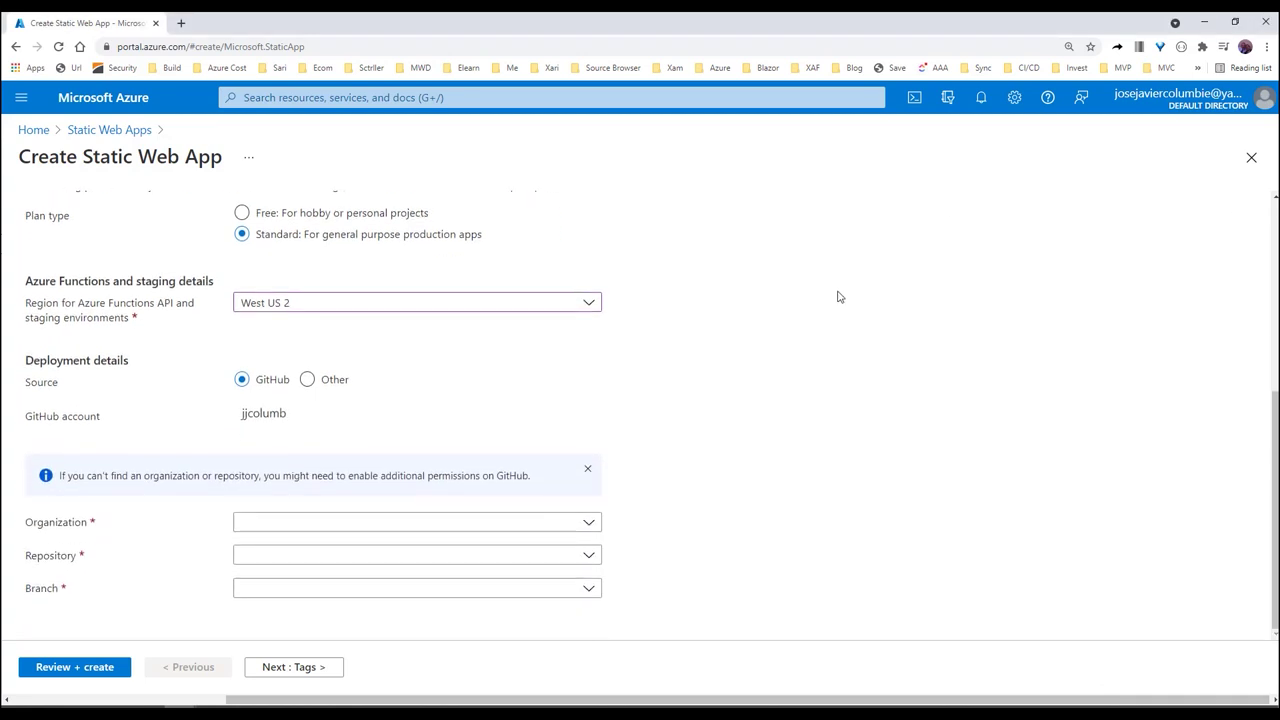
{"action": "left_click", "coordinate": [586, 522]}
{"action": "left_click", "coordinate": [316, 580]}
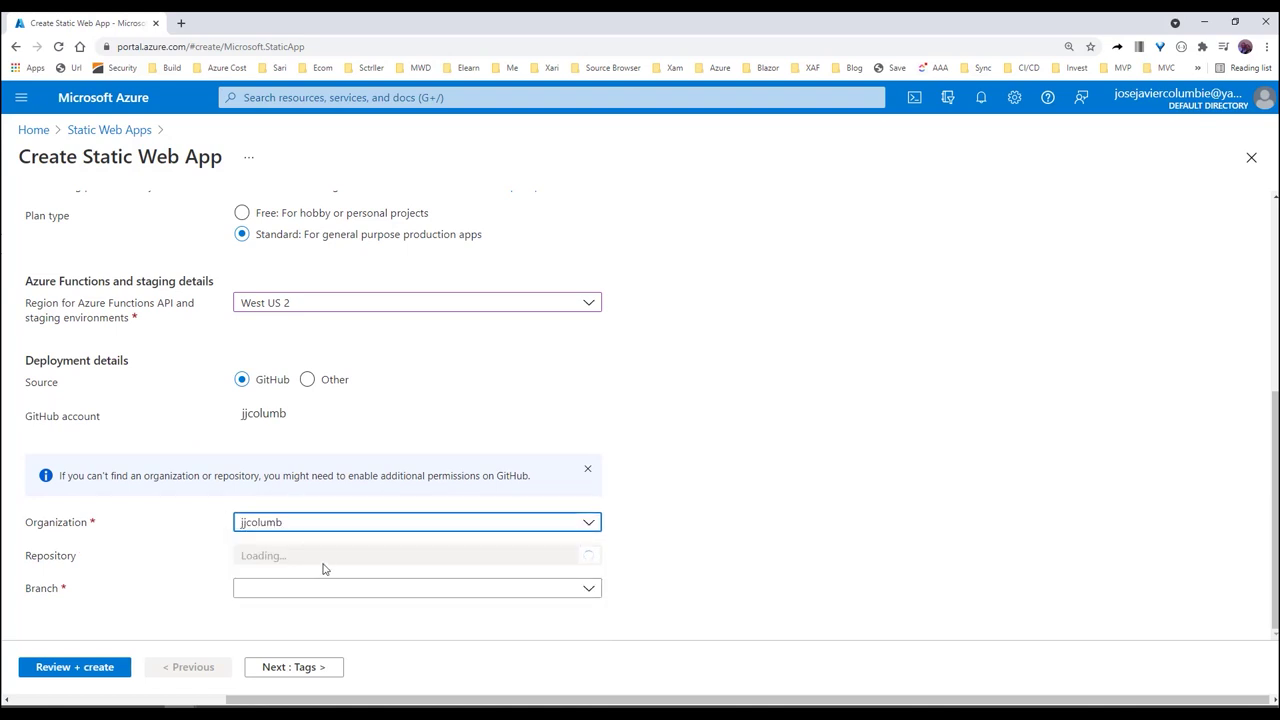
Select the AzureServerlessConf repository and its master branch for deployment.
{"action": "left_click", "coordinate": [364, 562]}
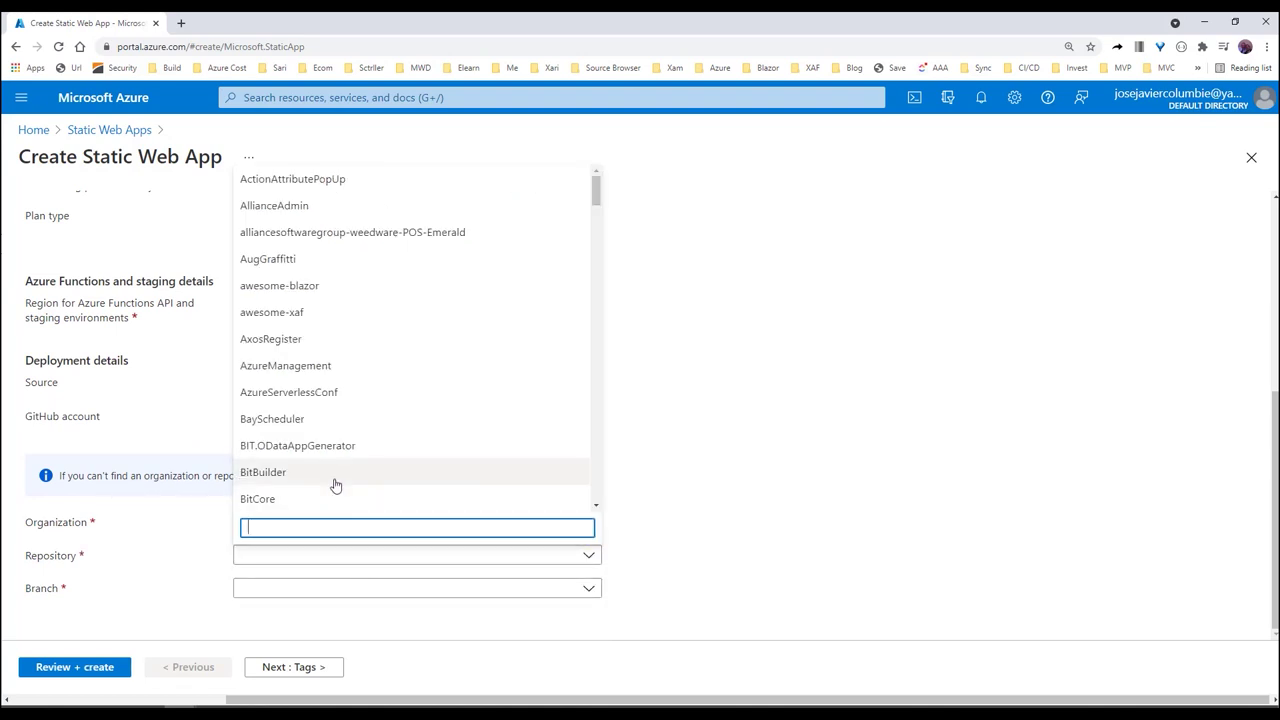
{"action": "type", "text": "aZ"}
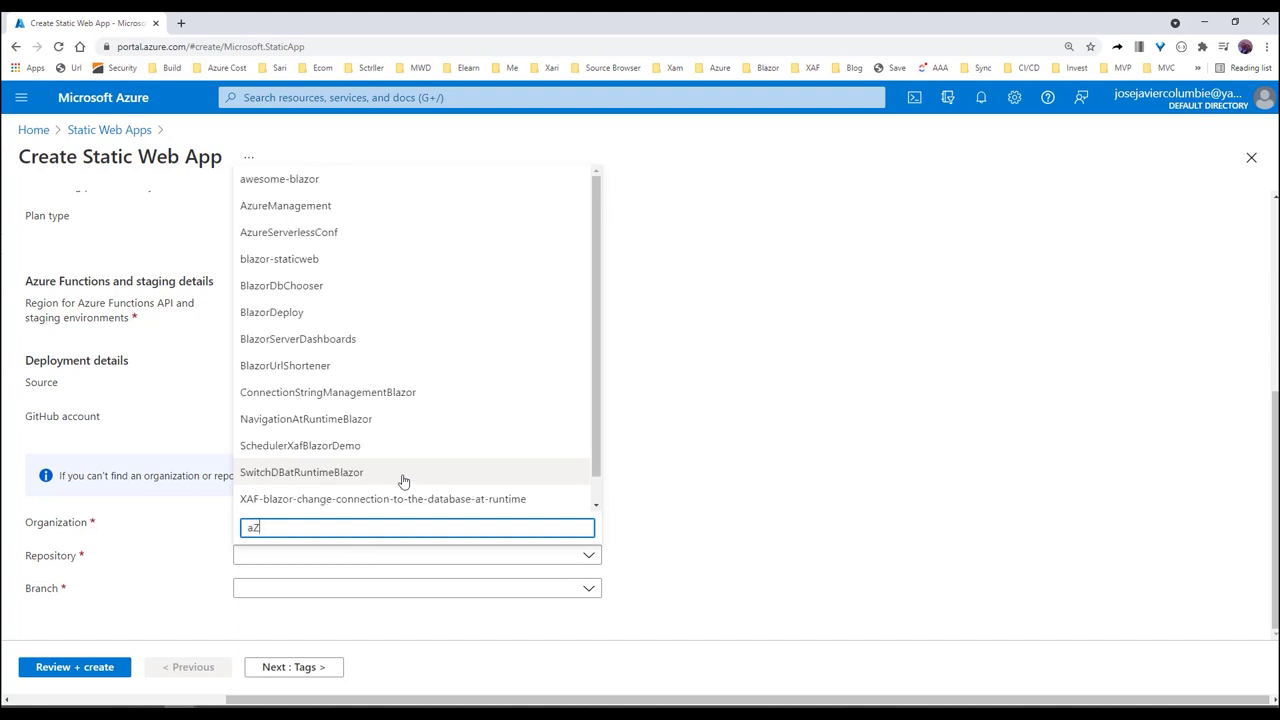
{"action": "left_click", "coordinate": [295, 234]}
{"action": "left_click", "coordinate": [324, 588]}
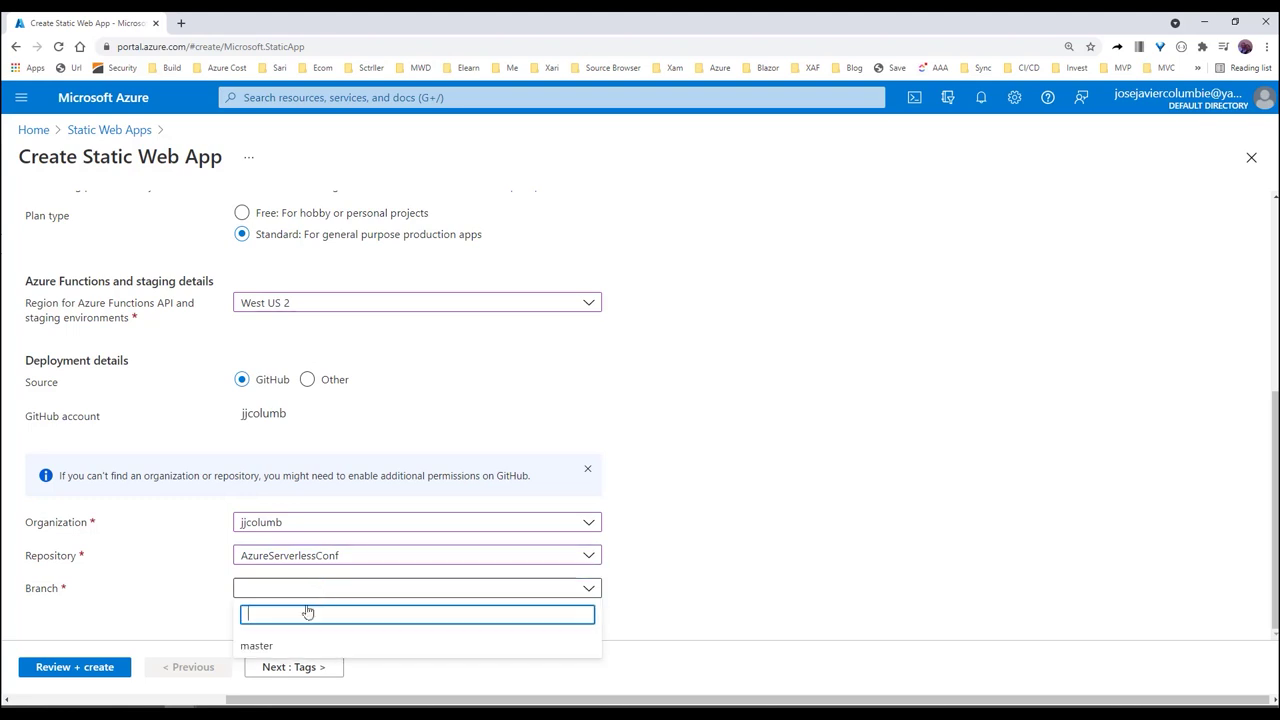
{"action": "left_click", "coordinate": [283, 651]}
Set the build preset to Blazor in the build details.
{"action": "scroll", "coordinate": [283, 603], "scroll_direction": "down", "scroll_amount": 2}
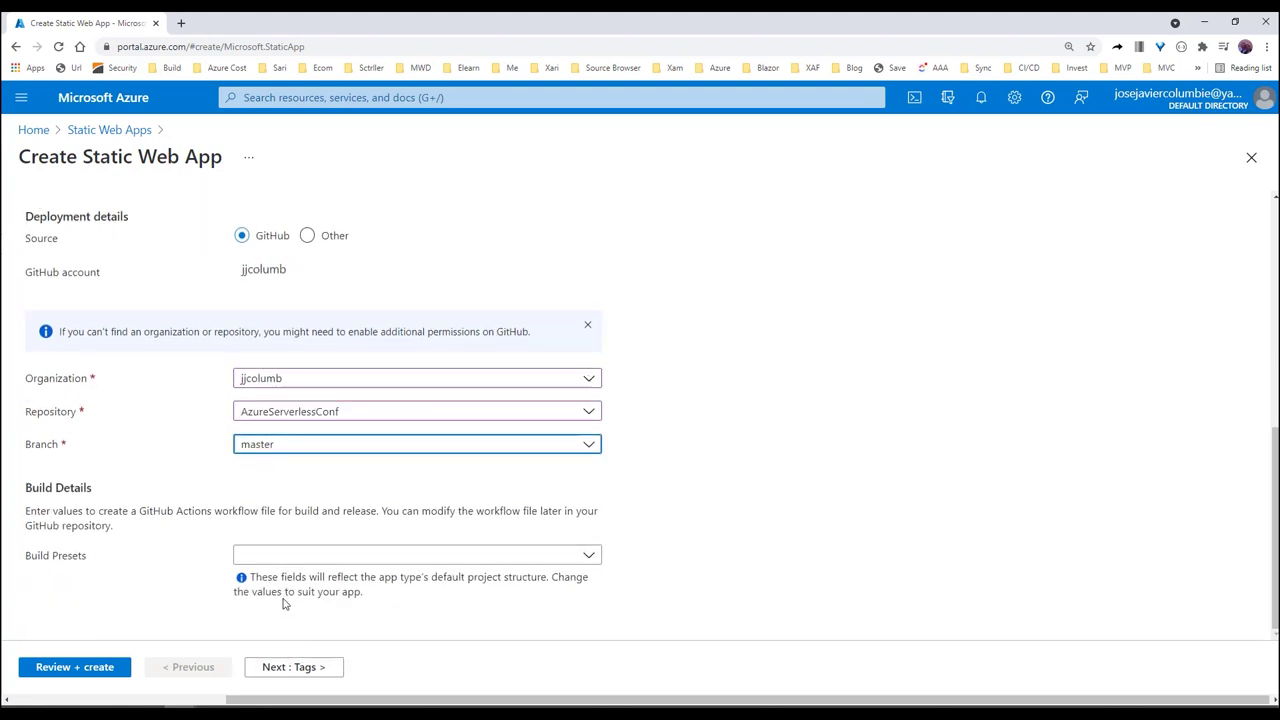
{"action": "left_click", "coordinate": [592, 557]}
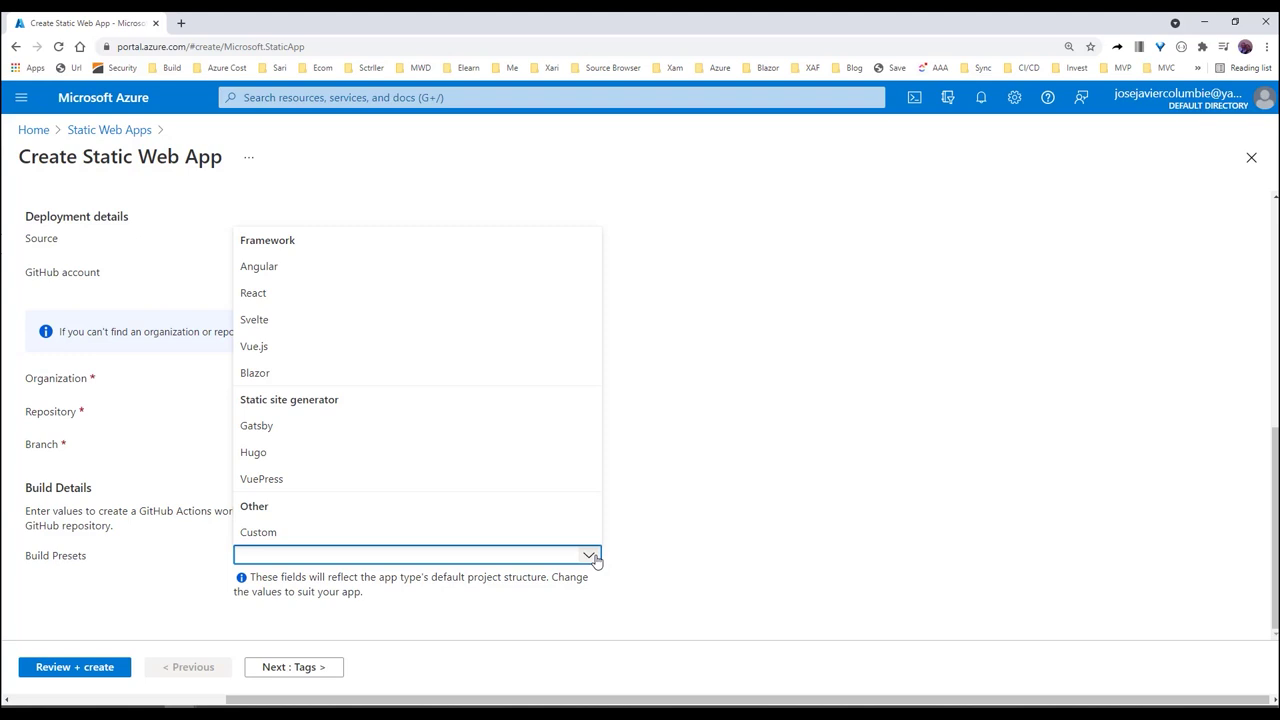
{"action": "left_click", "coordinate": [256, 373]}
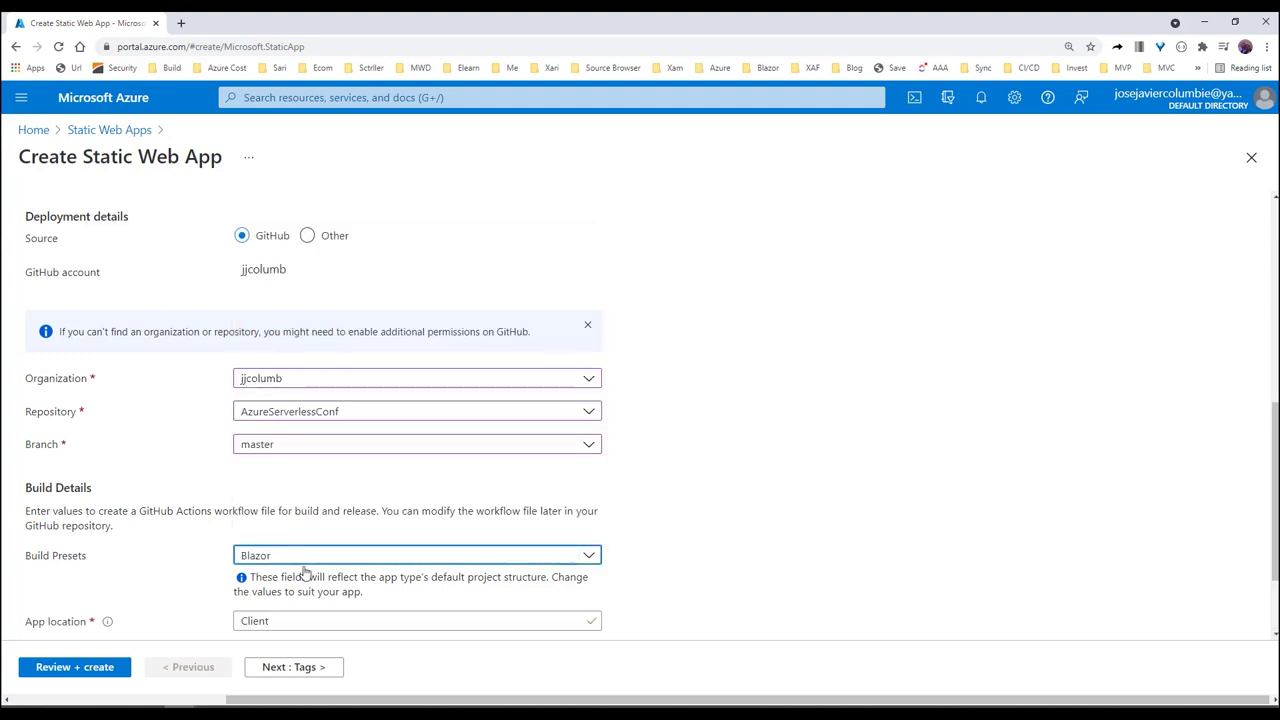
{"action": "scroll", "coordinate": [305, 572], "scroll_direction": "down", "scroll_amount": 2}
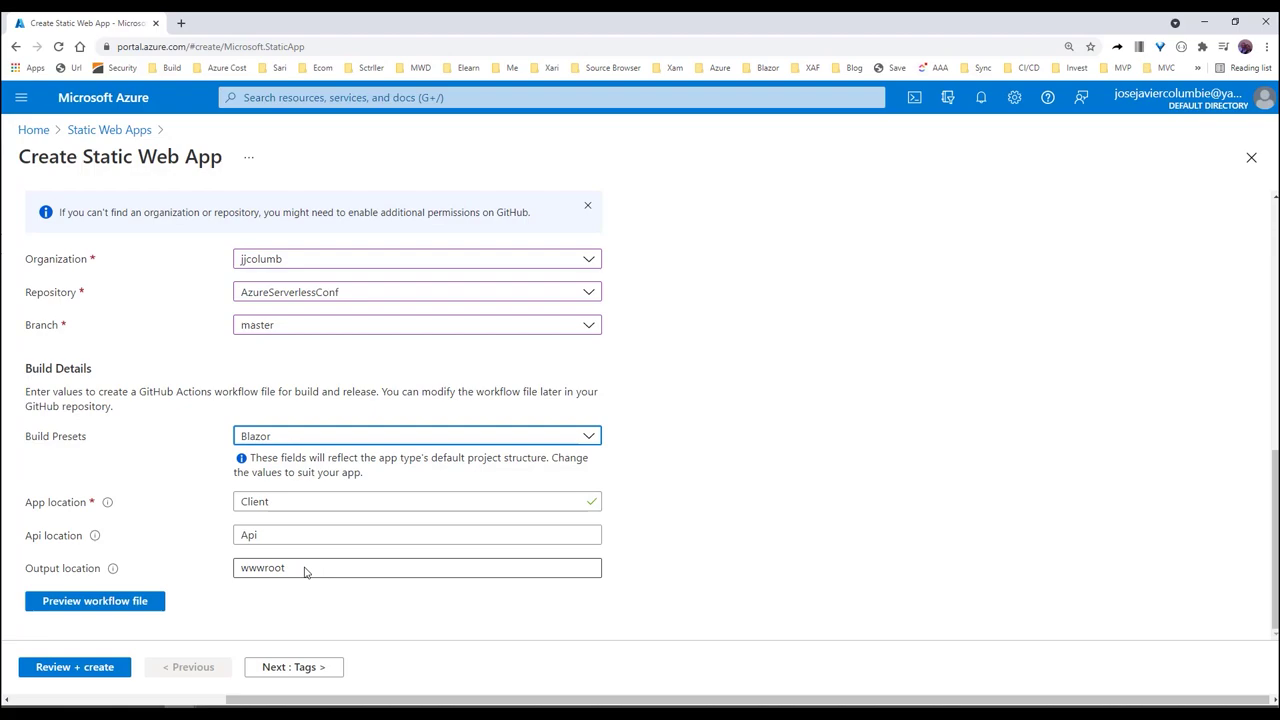
Switch to Visual Studio, show the AzureServerlessConf project in File Explorer, and copy its folder's name from the parent folder.
{"action": "left_click", "coordinate": [280, 706]}
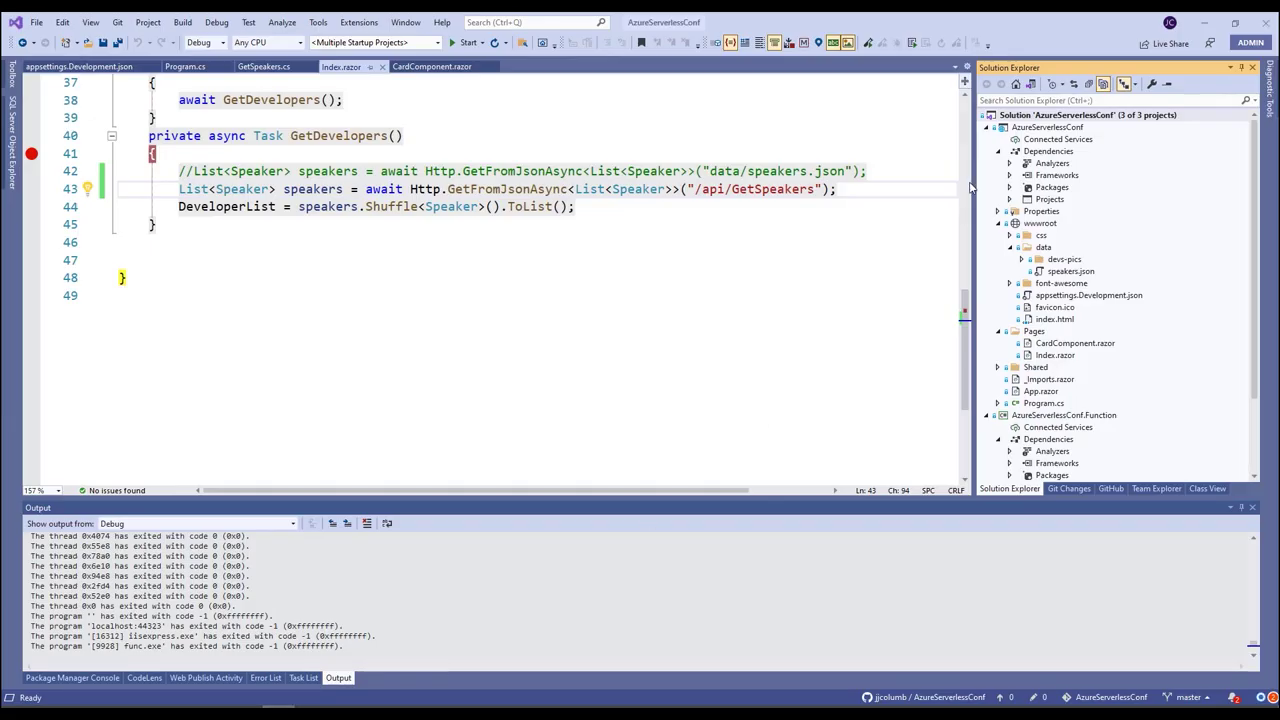
{"action": "right_click", "coordinate": [1015, 128]}
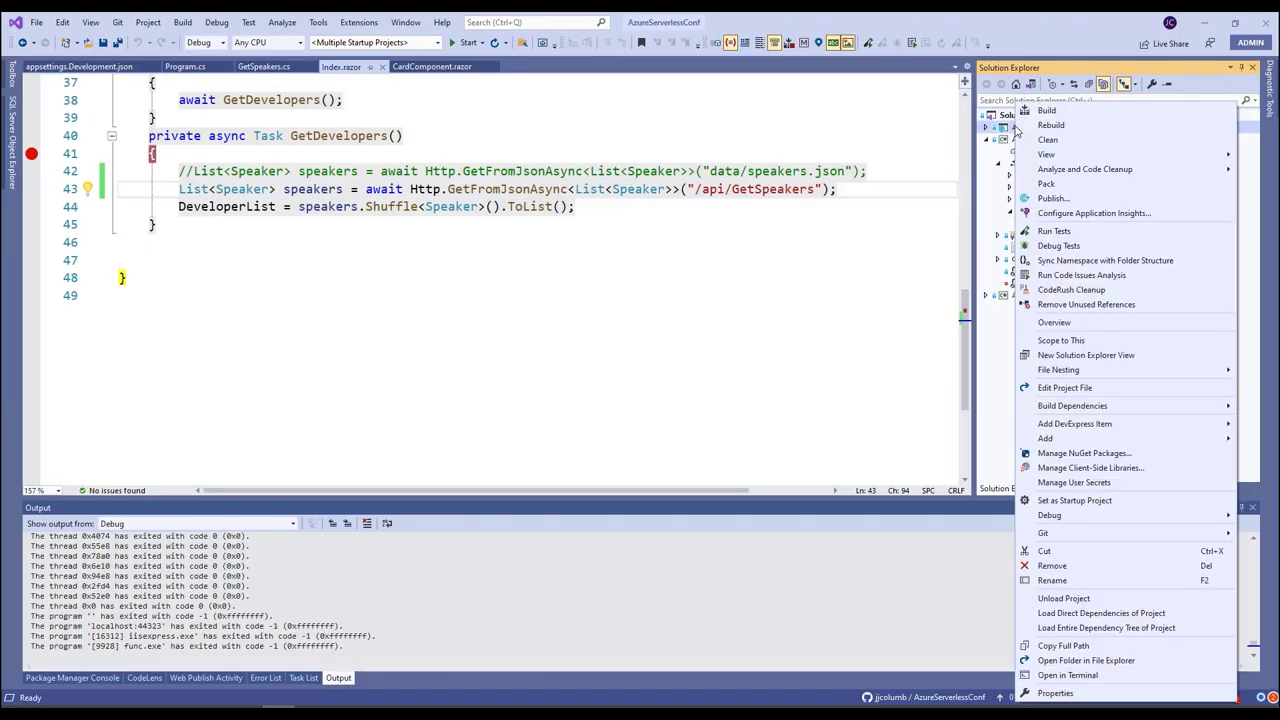
{"action": "left_click", "coordinate": [1086, 662]}
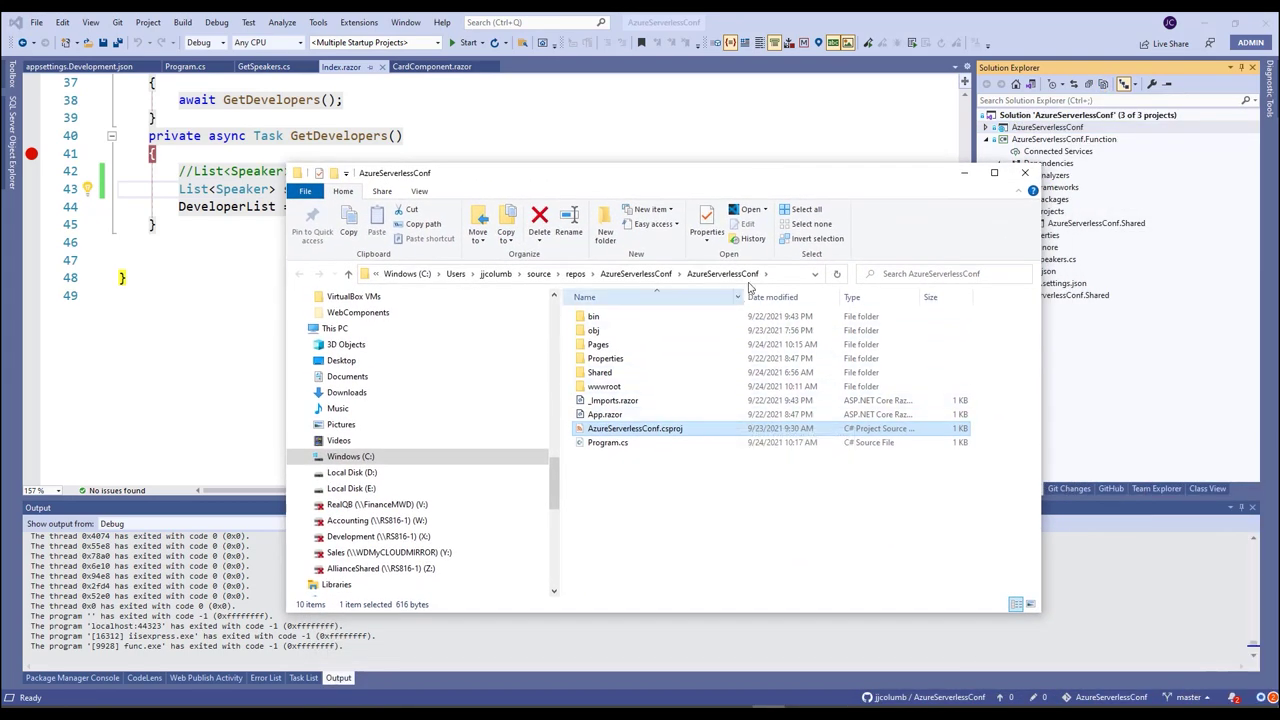
{"action": "left_click", "coordinate": [648, 273]}
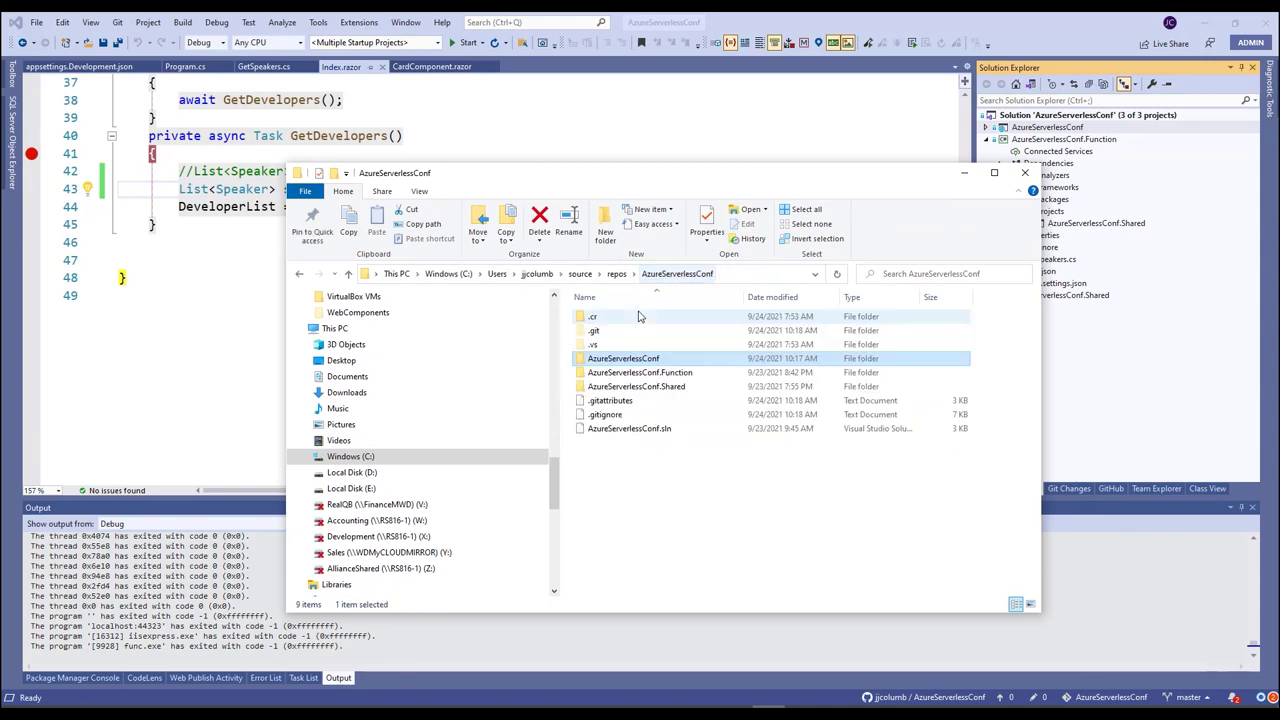
{"action": "right_click", "coordinate": [620, 365]}
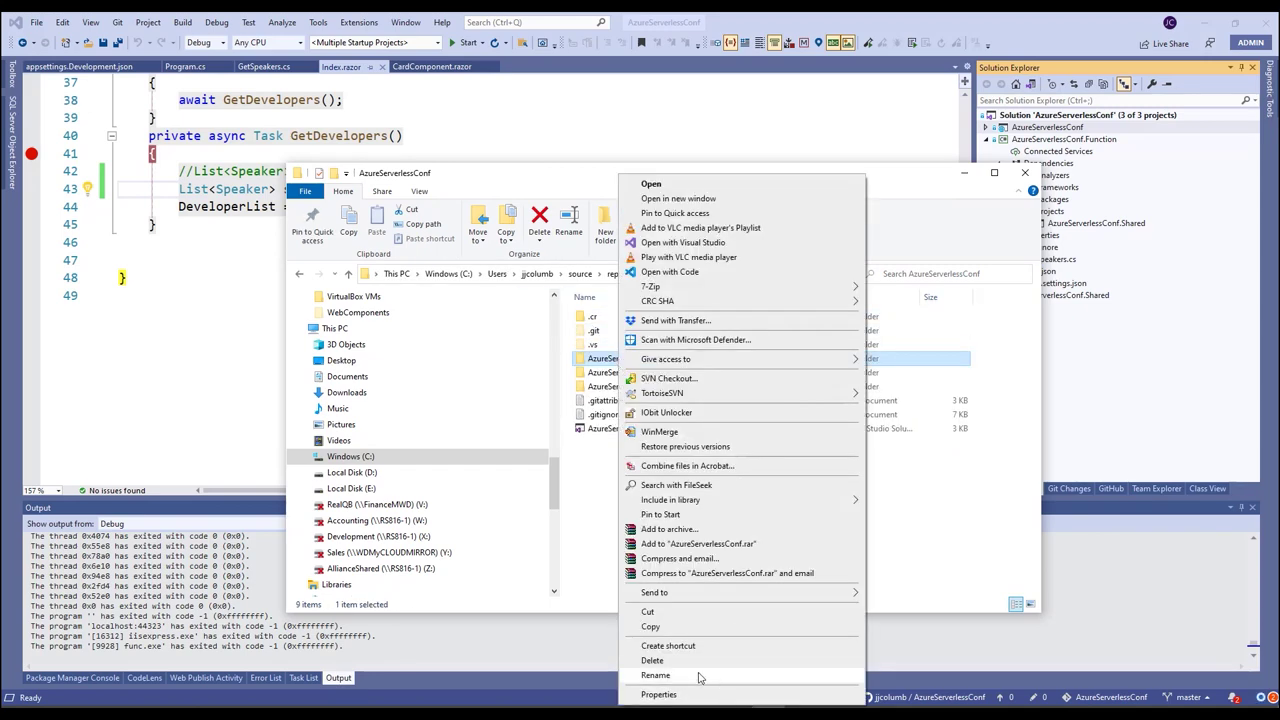
{"action": "left_click", "coordinate": [692, 676]}
{"action": "key", "text": "ctrl+c"}
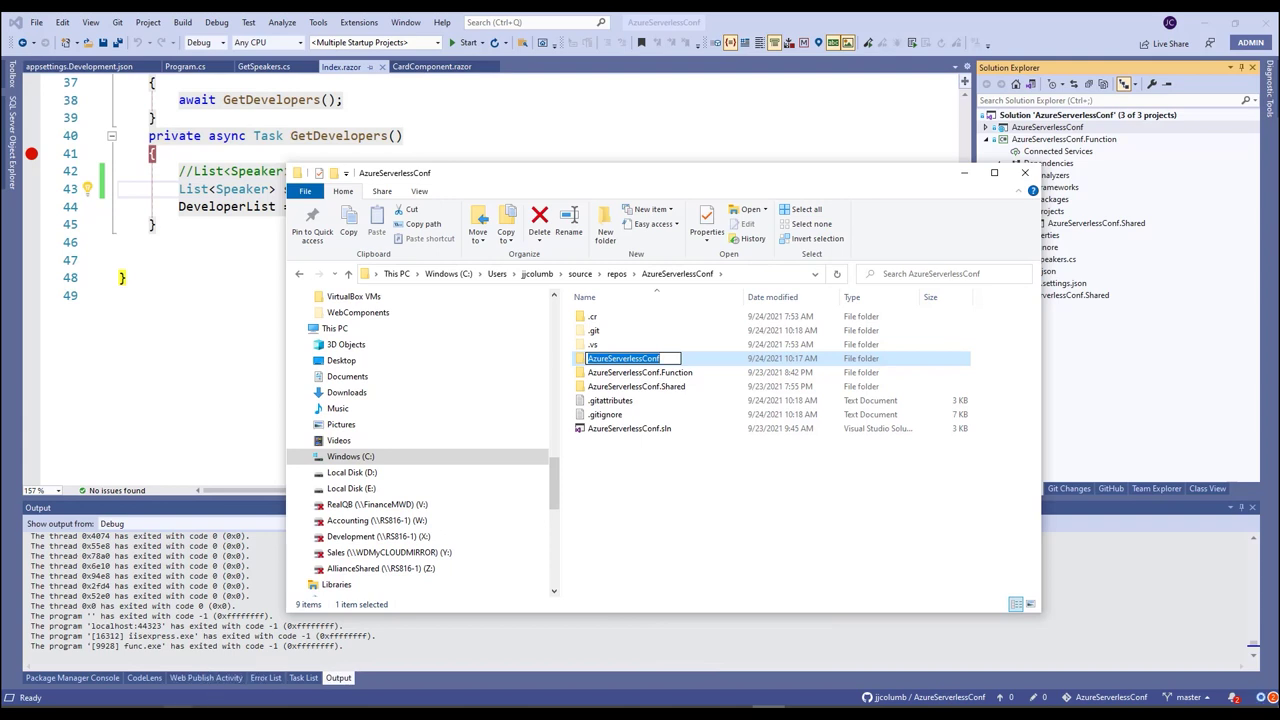
Return to the Azure portal form and replace the App location with the copied name AzureServerlessConf.
{"action": "left_click", "coordinate": [178, 712]}
{"action": "left_click", "coordinate": [280, 650]}
{"action": "left_click_drag", "start_coordinate": [294, 509], "coordinate": [223, 511]}
{"action": "key", "text": "ctrl+v"}
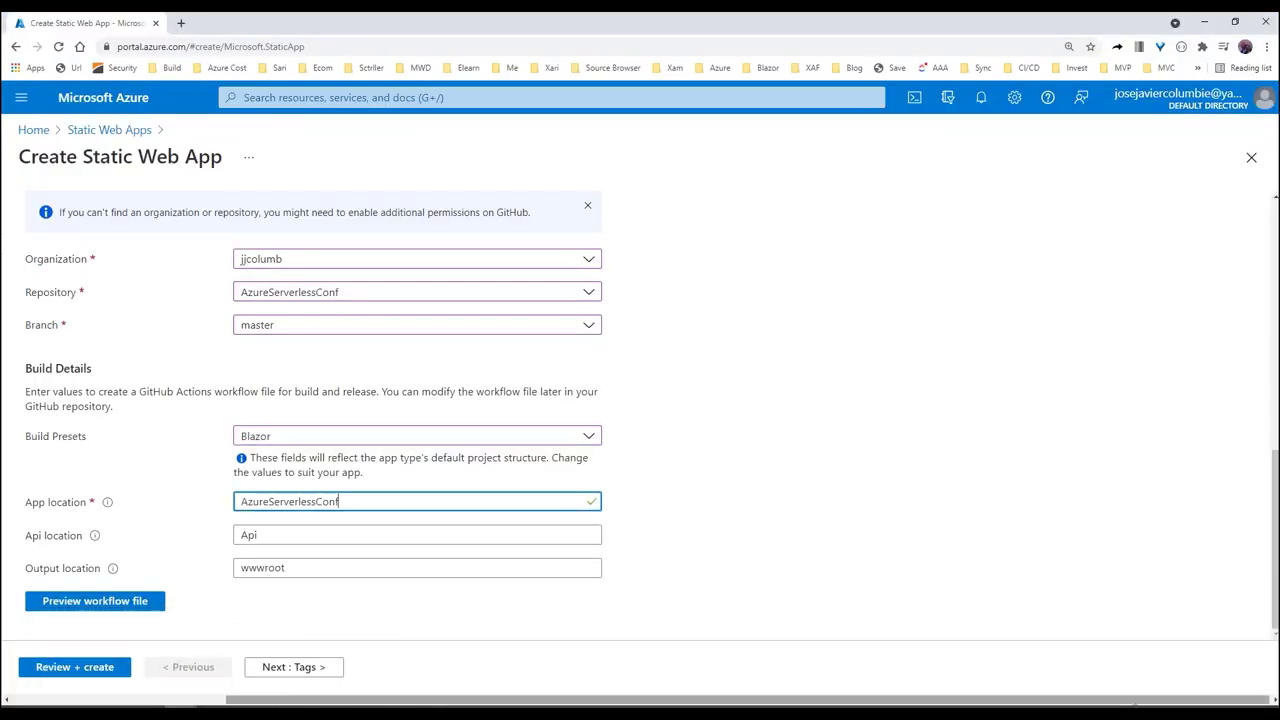
Switch back to File Explorer and copy the name of the AzureServerlessConf.Function folder.
{"action": "mouse_move", "coordinate": [280, 710]}
{"action": "left_click", "coordinate": [279, 678]}
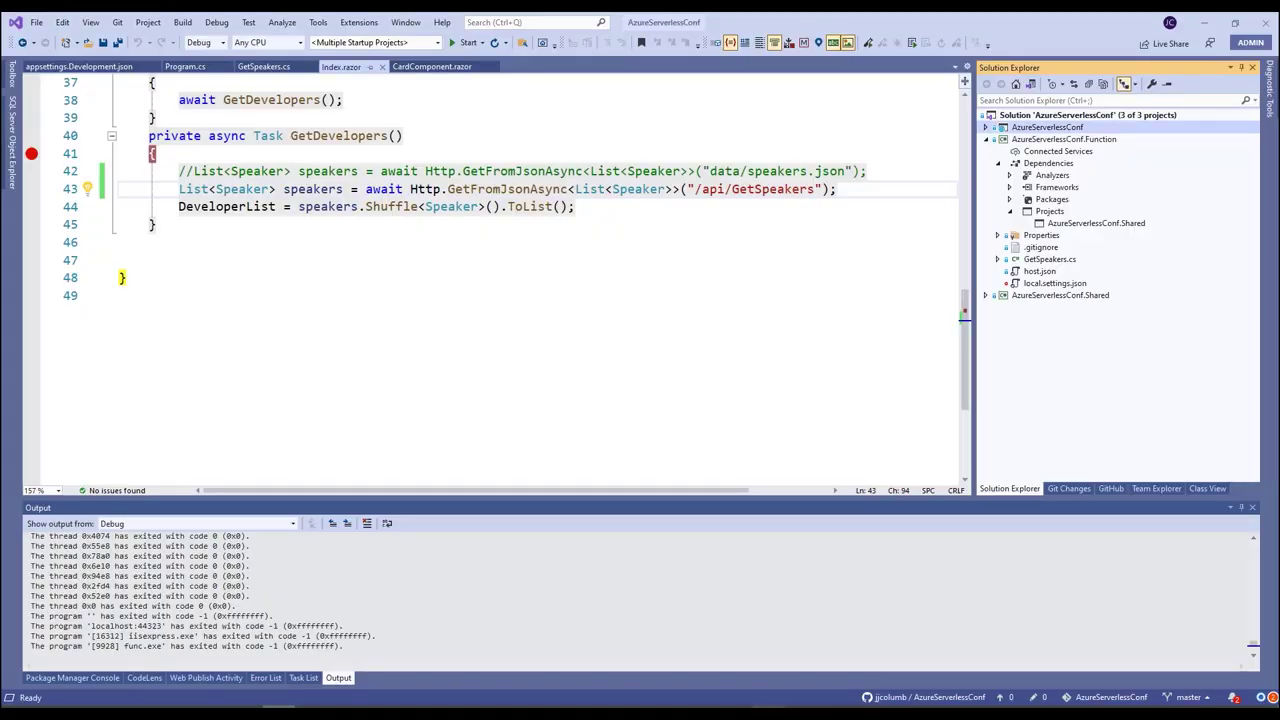
{"action": "key", "text": "alt+Tab"}
{"action": "right_click", "coordinate": [640, 372]}
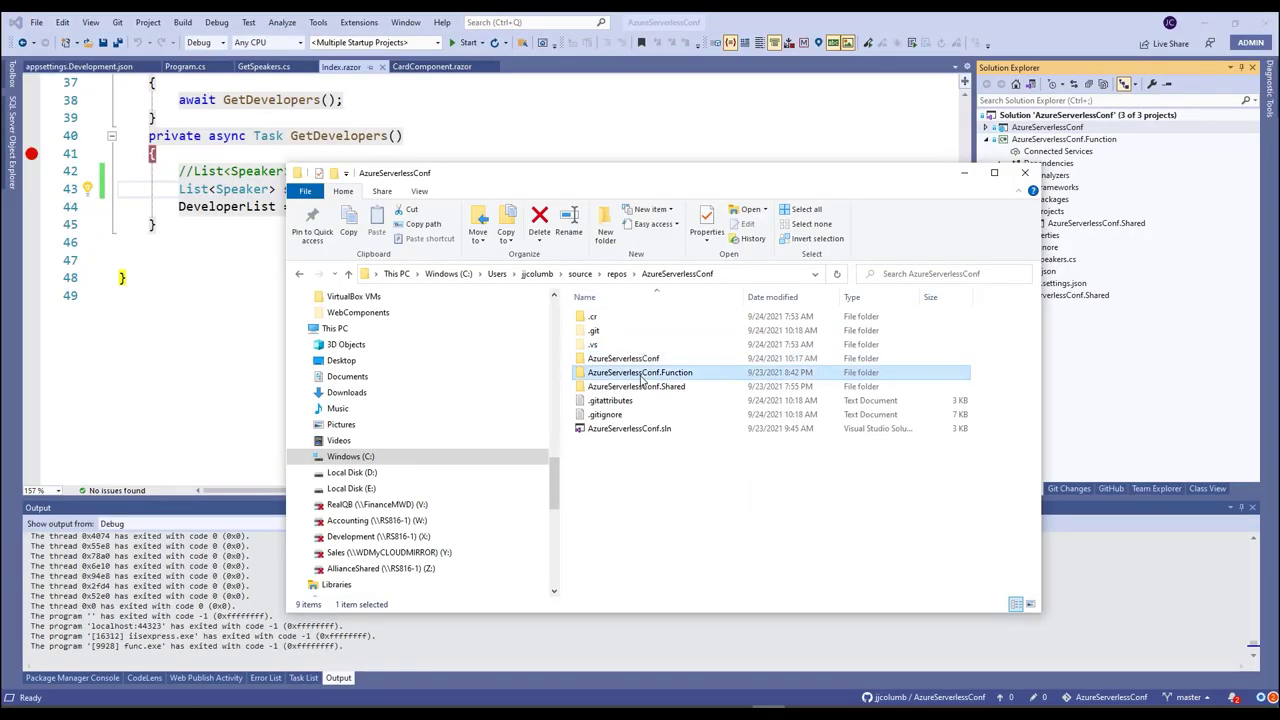
{"action": "left_click", "coordinate": [710, 675]}
{"action": "key", "text": "ctrl+c"}
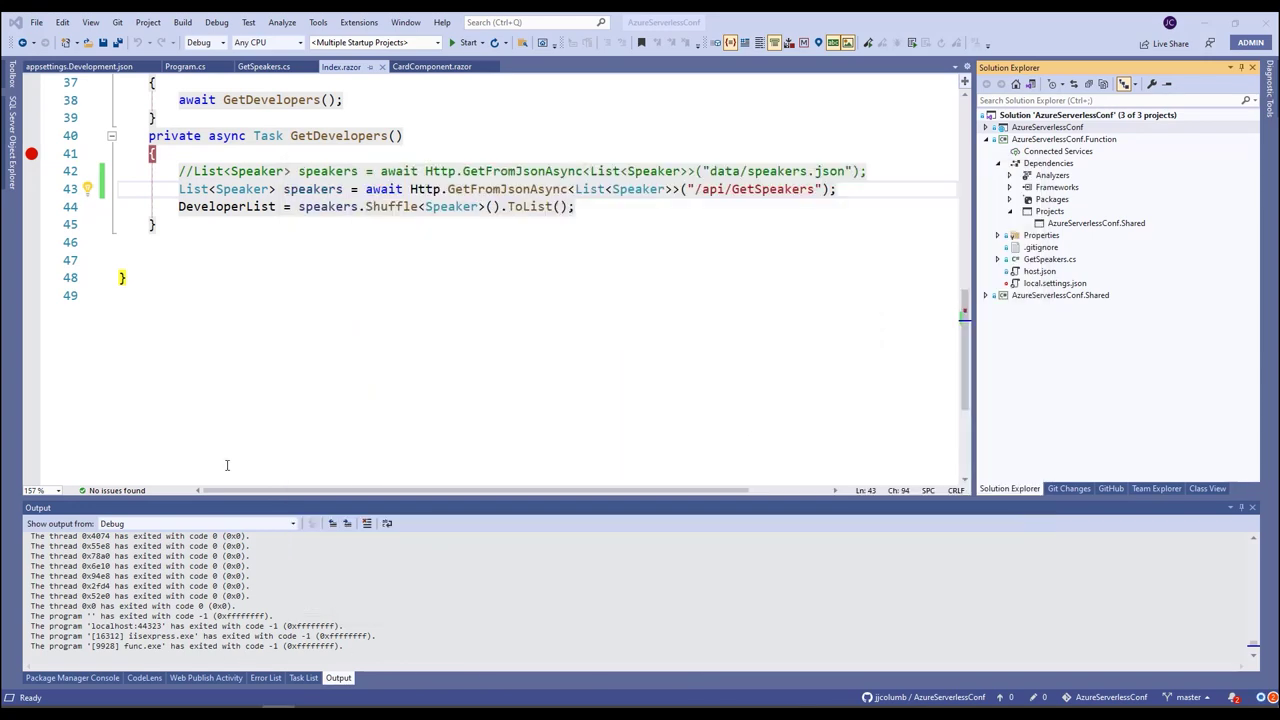
Return to the Azure portal form, replace the Api location with the copied name AzureServerlessConf.Function, and proceed to the review.
{"action": "key", "text": "alt+Tab"}
{"action": "left_click", "coordinate": [277, 671]}
{"action": "left_click_drag", "start_coordinate": [266, 535], "coordinate": [197, 542]}
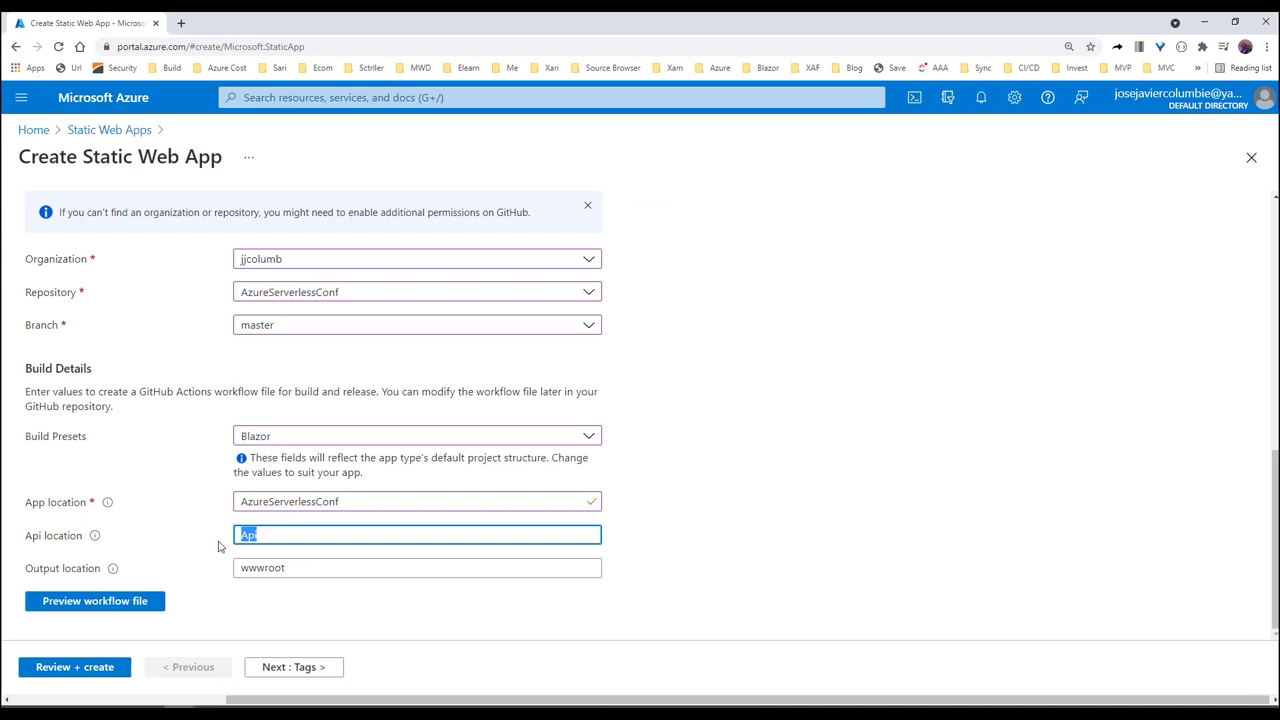
{"action": "key", "text": "ctrl+v"}
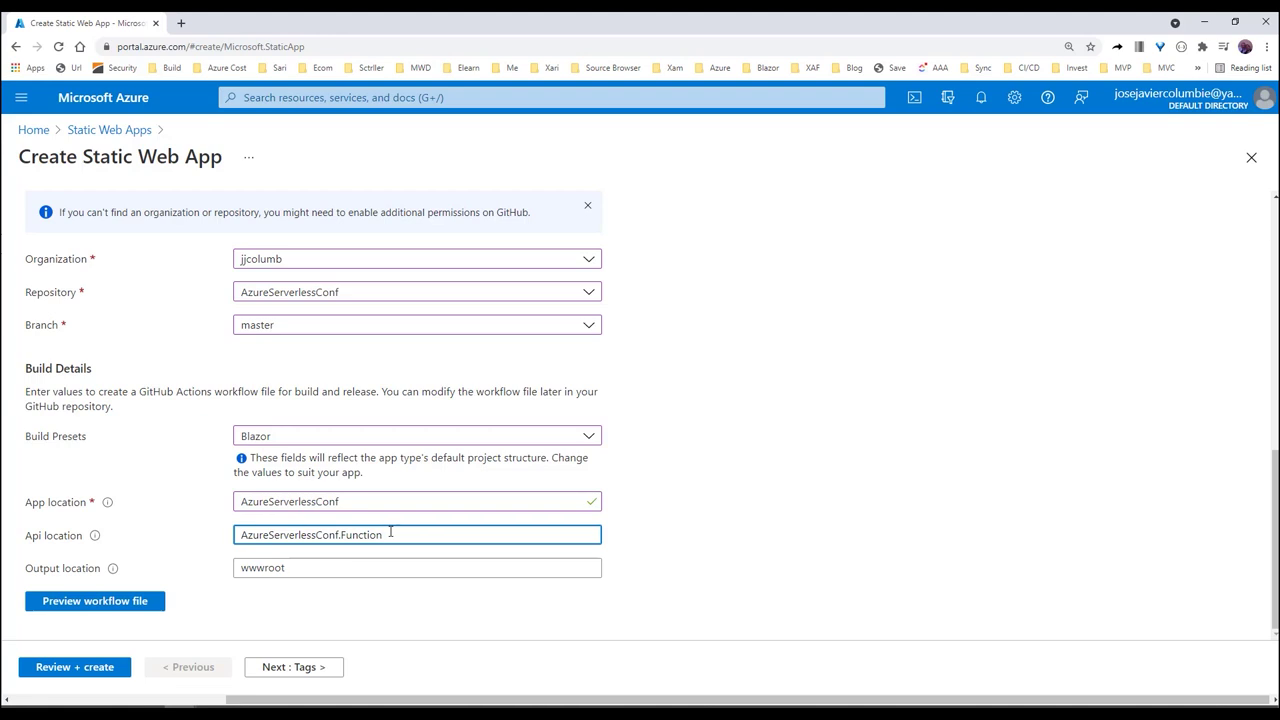
{"action": "left_click", "coordinate": [86, 676]}
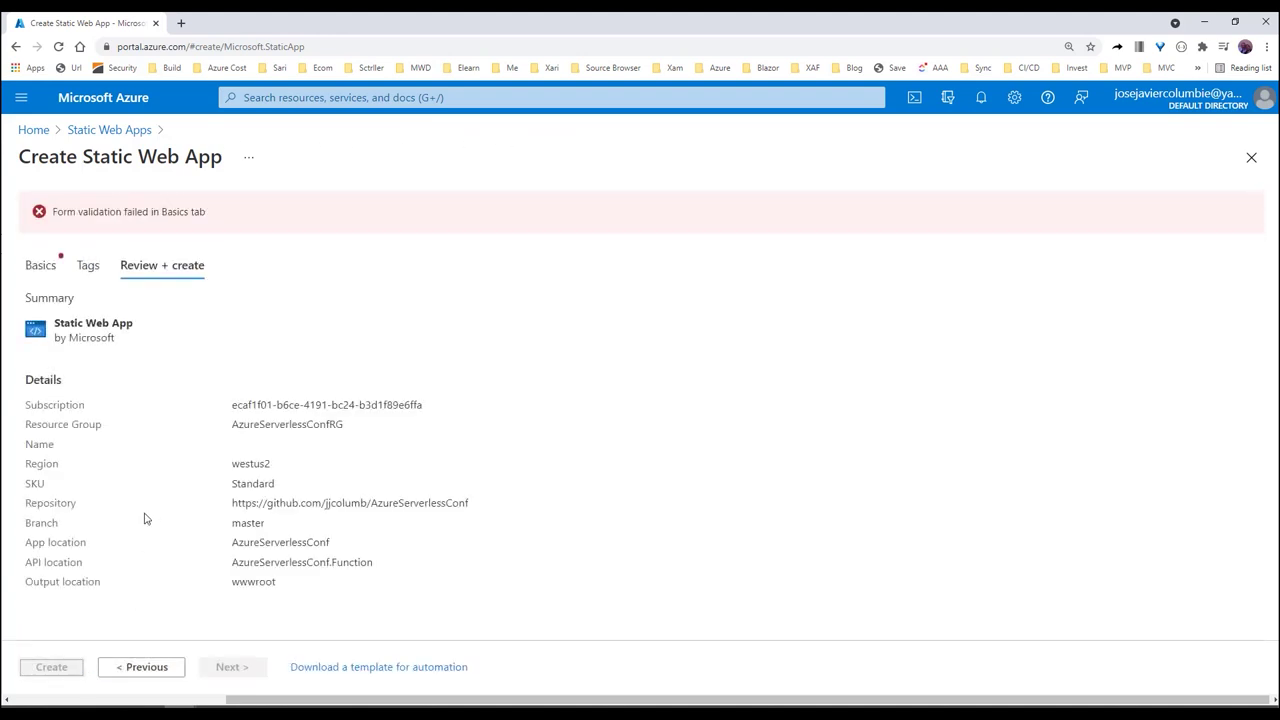
Go back to the basic settings, name the Static Web App azureserverlessconfspeakes, and review and create it.
{"action": "left_click", "coordinate": [44, 264]}
{"action": "left_click", "coordinate": [303, 478]}
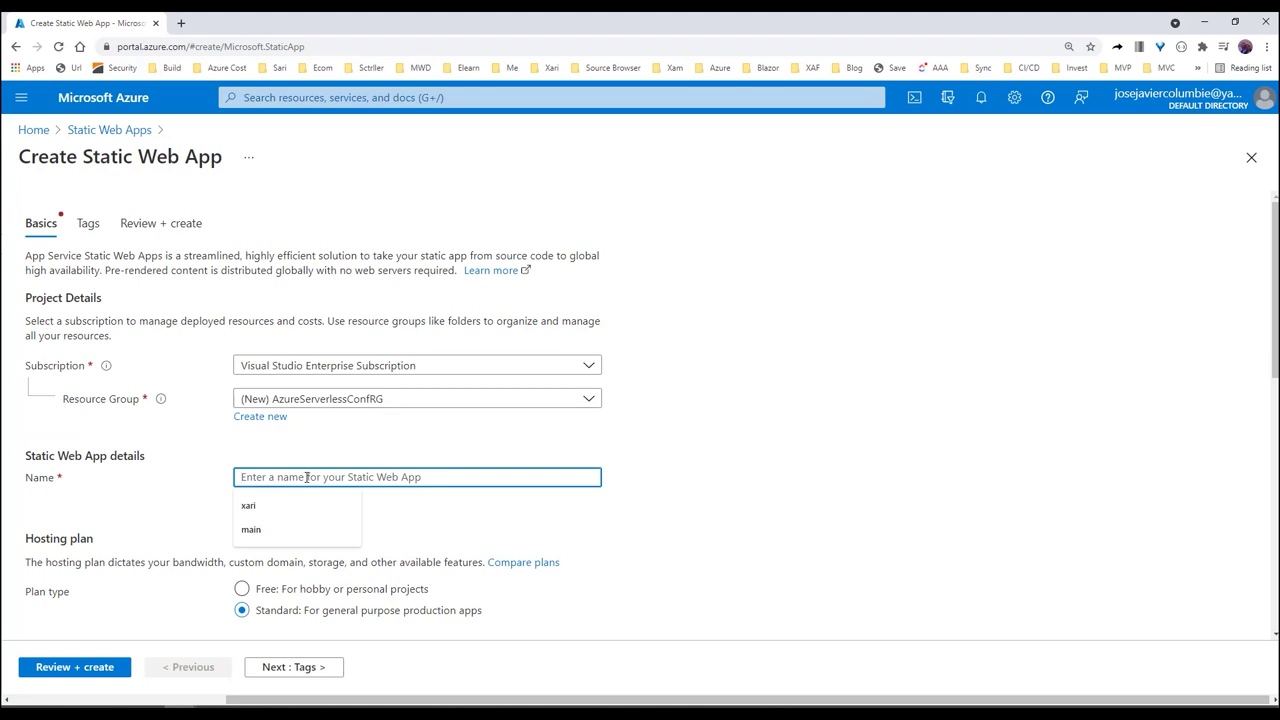
{"action": "type", "text": "azureser"}
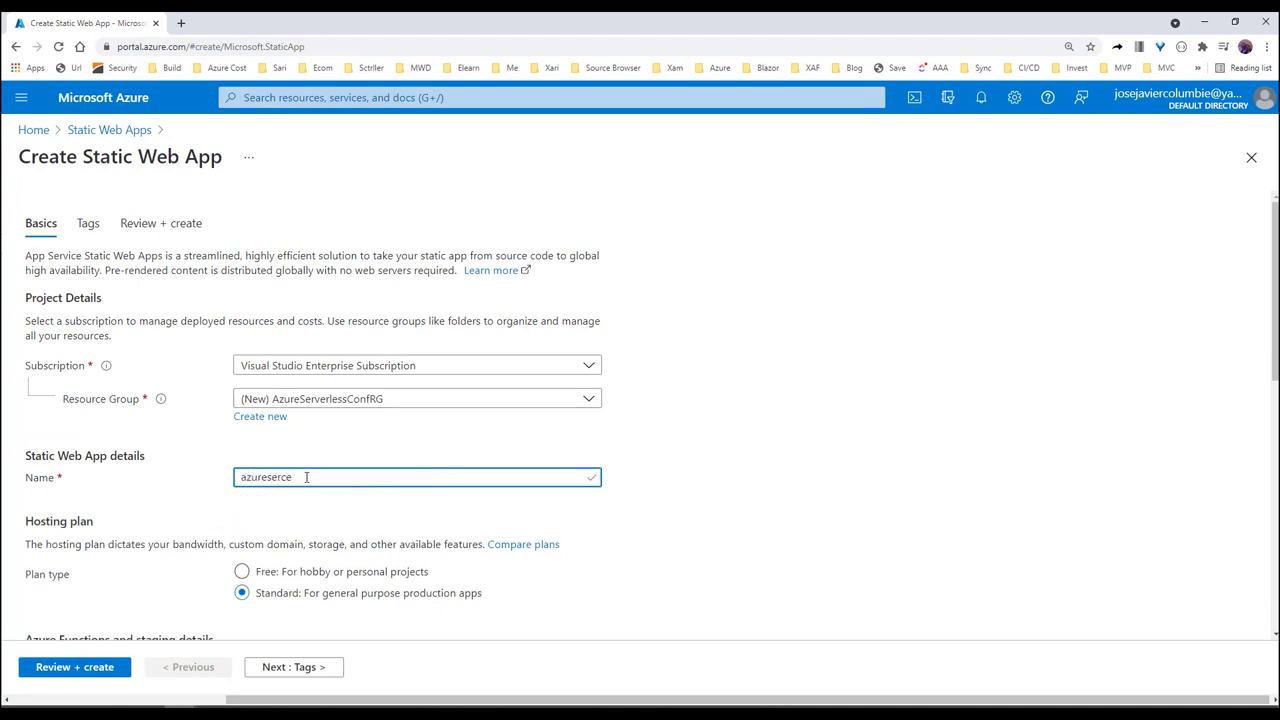
{"action": "type", "text": "verlessco"}
{"action": "key", "text": "BackSpace"}
{"action": "type", "text": "fspeakes"}
{"action": "scroll", "coordinate": [306, 477], "scroll_direction": "down", "scroll_amount": 7}
{"action": "left_click", "coordinate": [90, 667]}
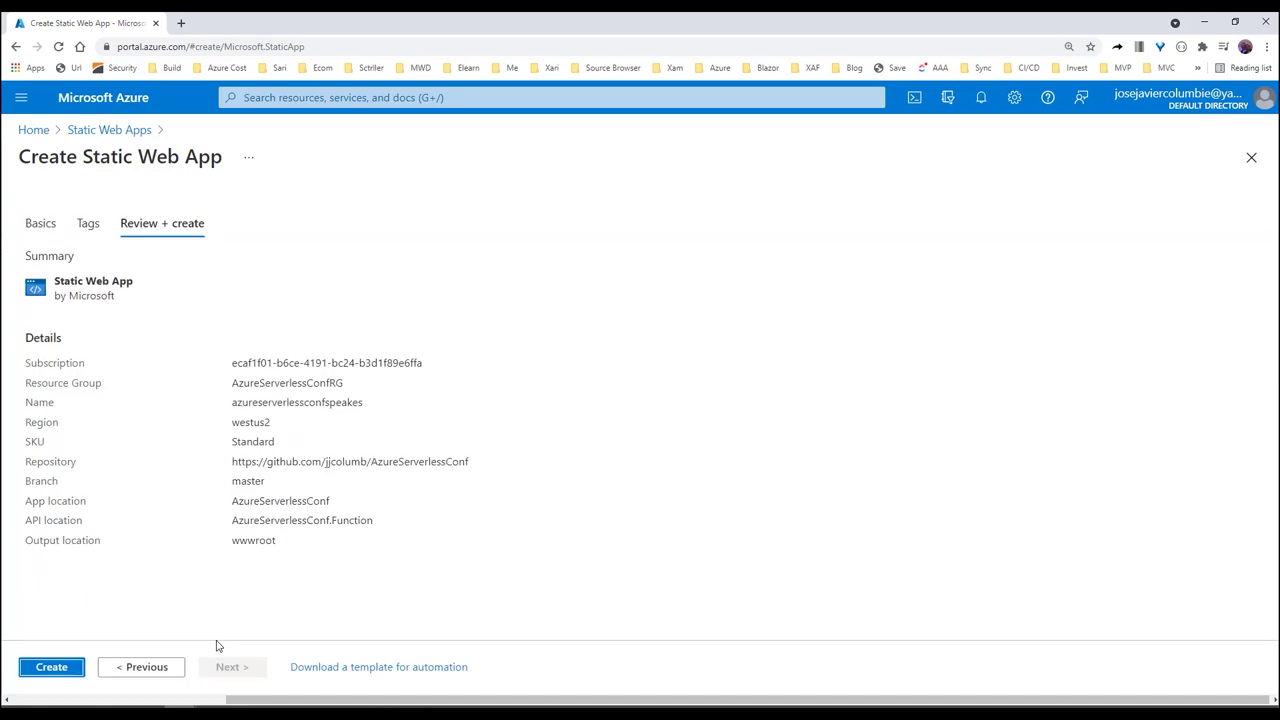
{"action": "left_click", "coordinate": [63, 672]}
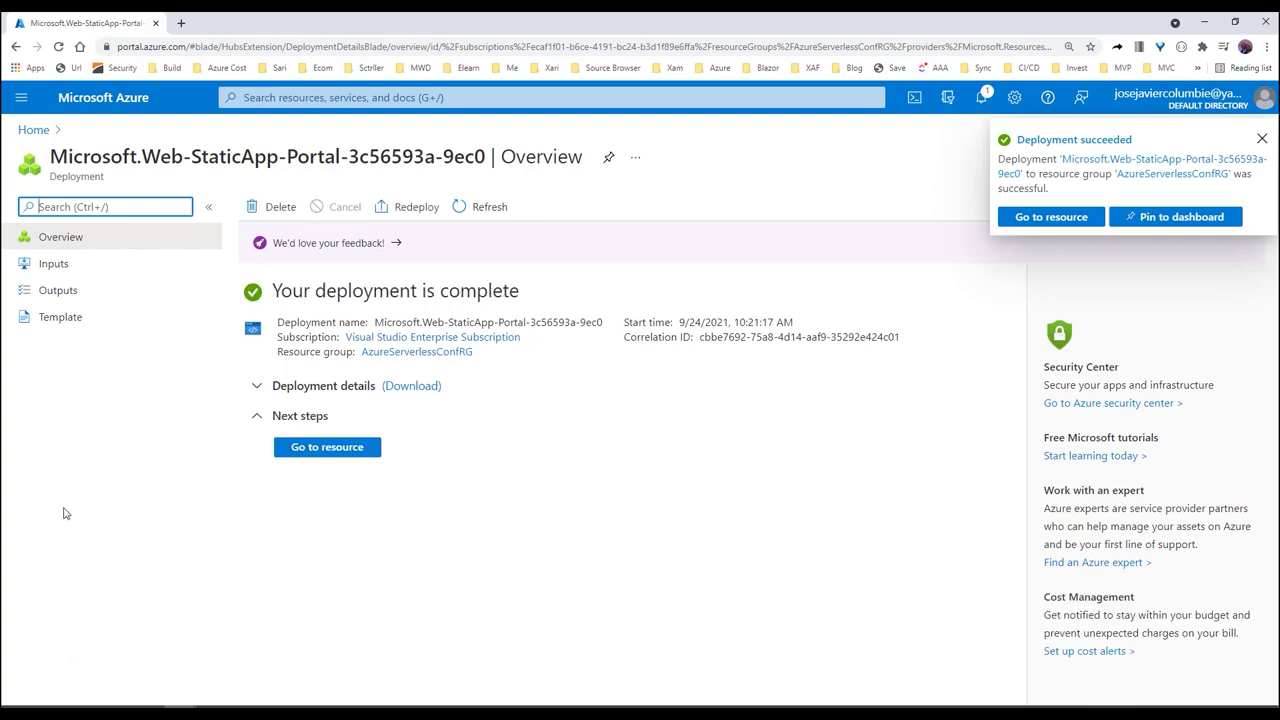
Open the AzureServerlessConf repository on GitHub in a new browser tab, going through the profile's repository list.
{"action": "left_click", "coordinate": [181, 23]}
{"action": "type", "text": "jj"}
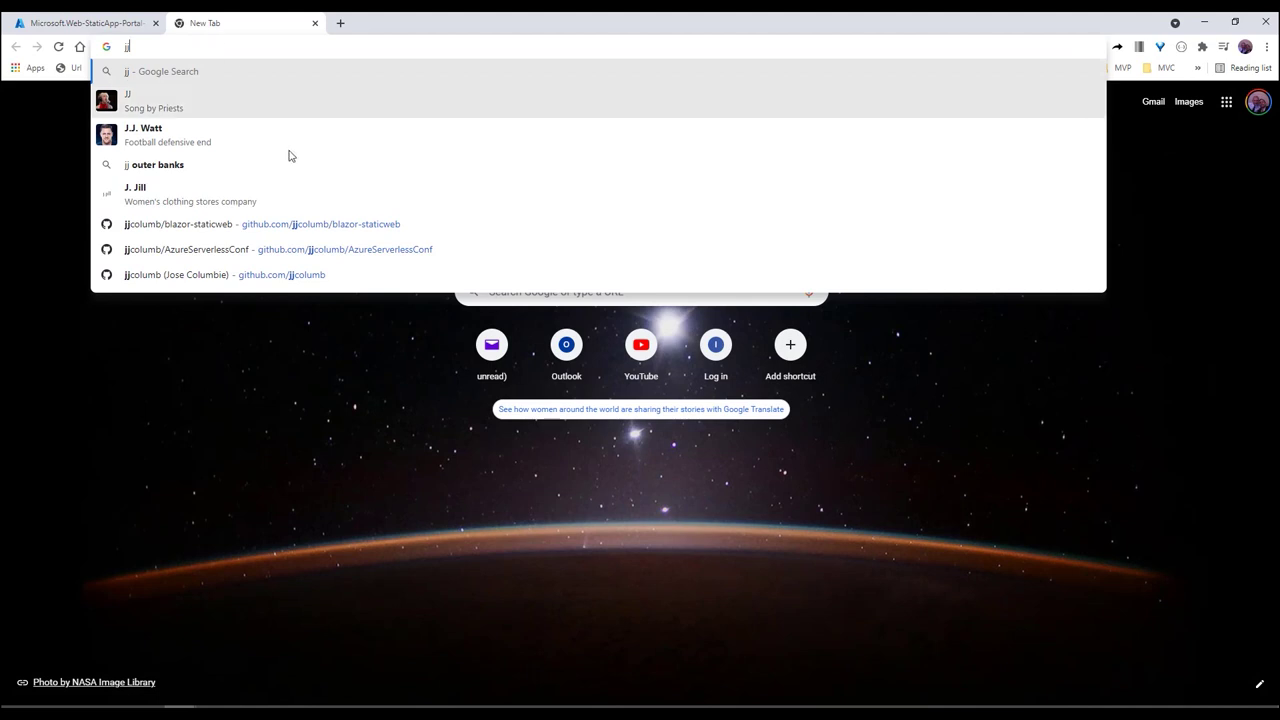
{"action": "left_click", "coordinate": [329, 224]}
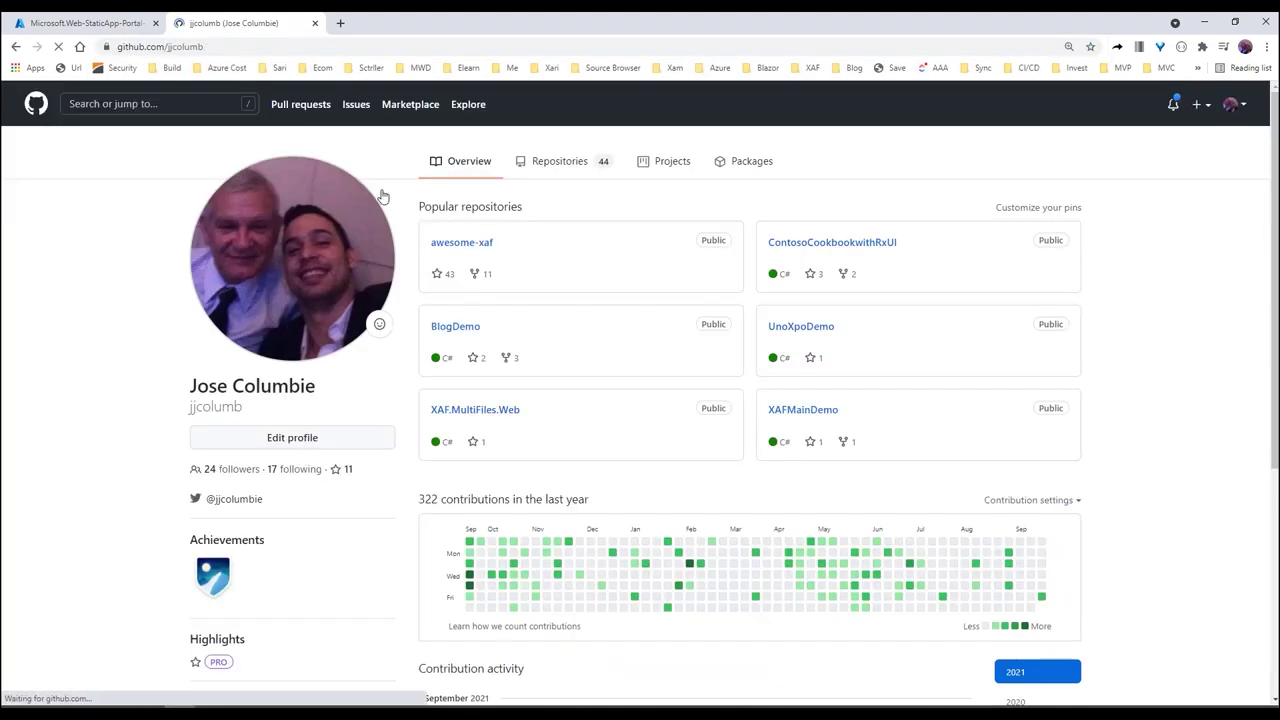
{"action": "left_click", "coordinate": [559, 178]}
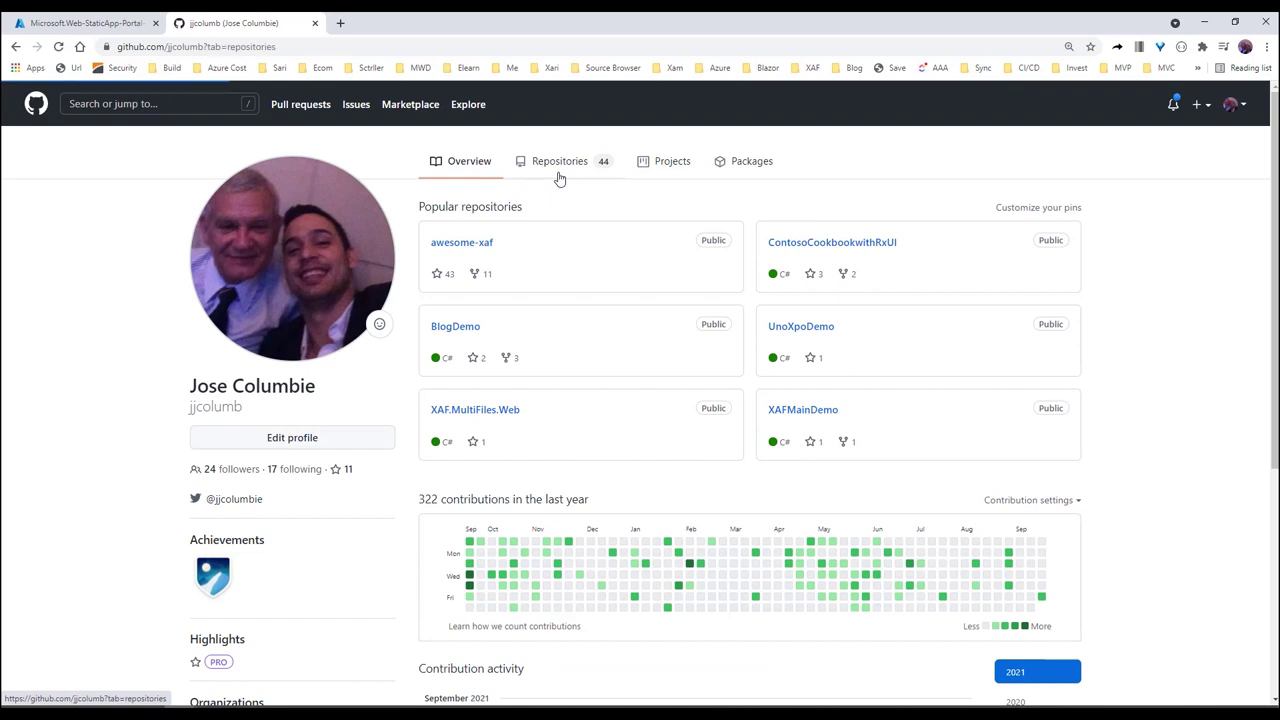
{"action": "left_click", "coordinate": [530, 260]}
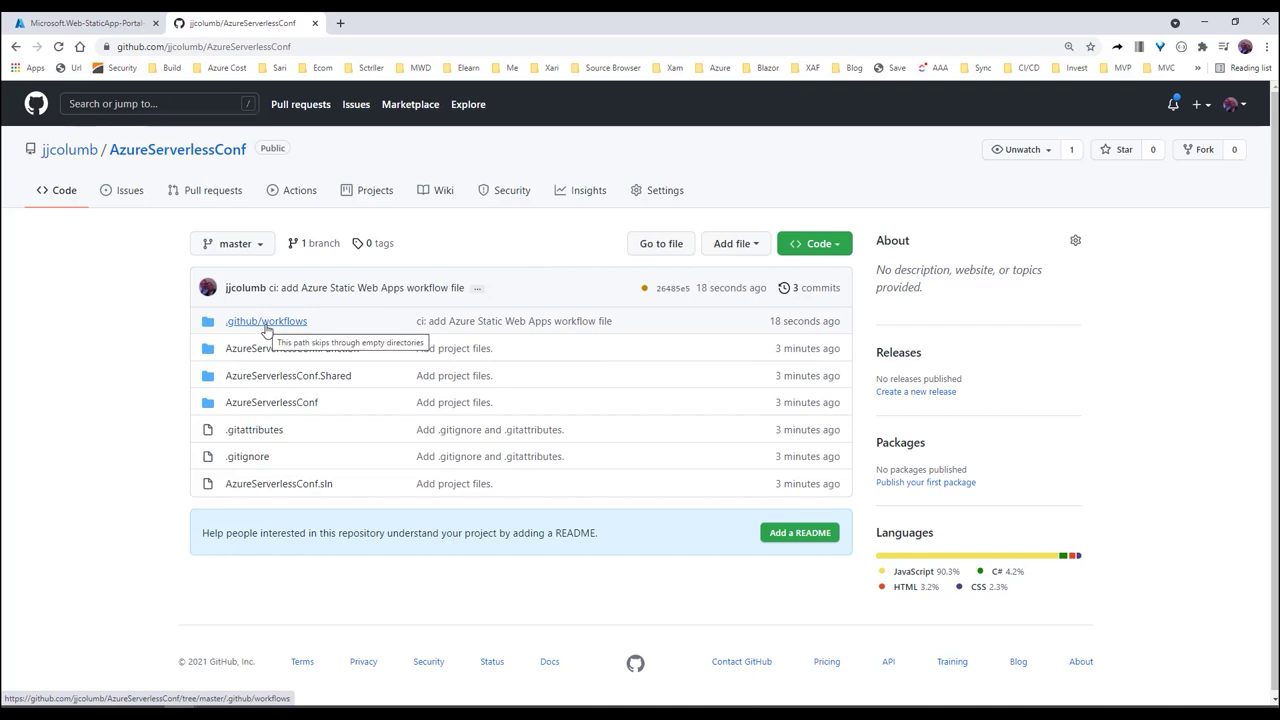
Open the Build and Deploy Job of the repository's "ci: add Azure Static Web Apps workflow file" workflow run.
{"action": "left_click", "coordinate": [299, 192]}
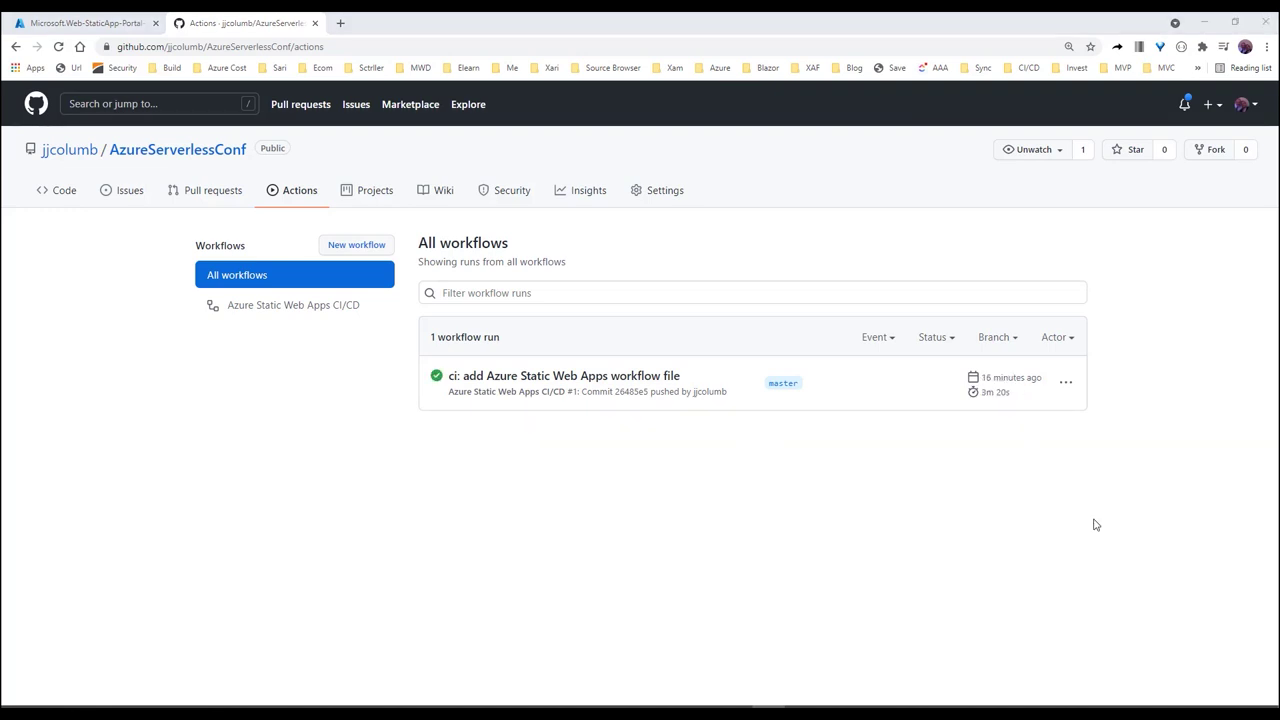
{"action": "left_click", "coordinate": [640, 375]}
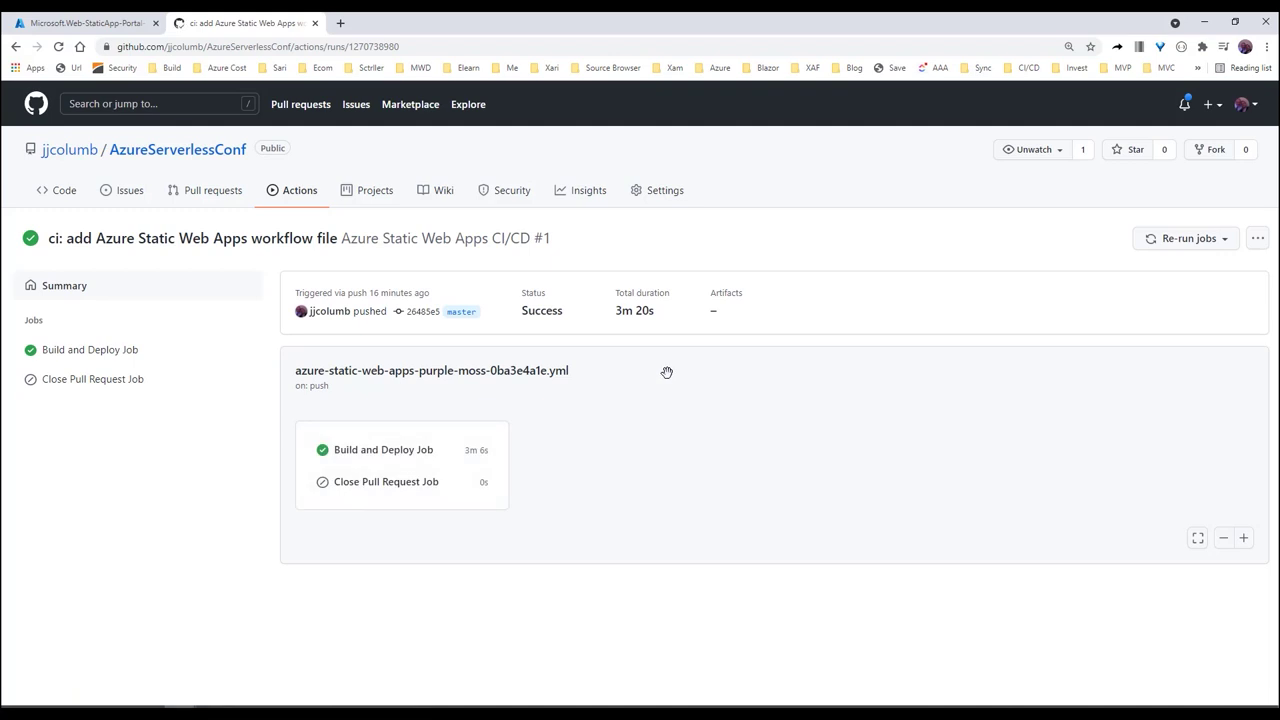
{"action": "left_click", "coordinate": [388, 449]}
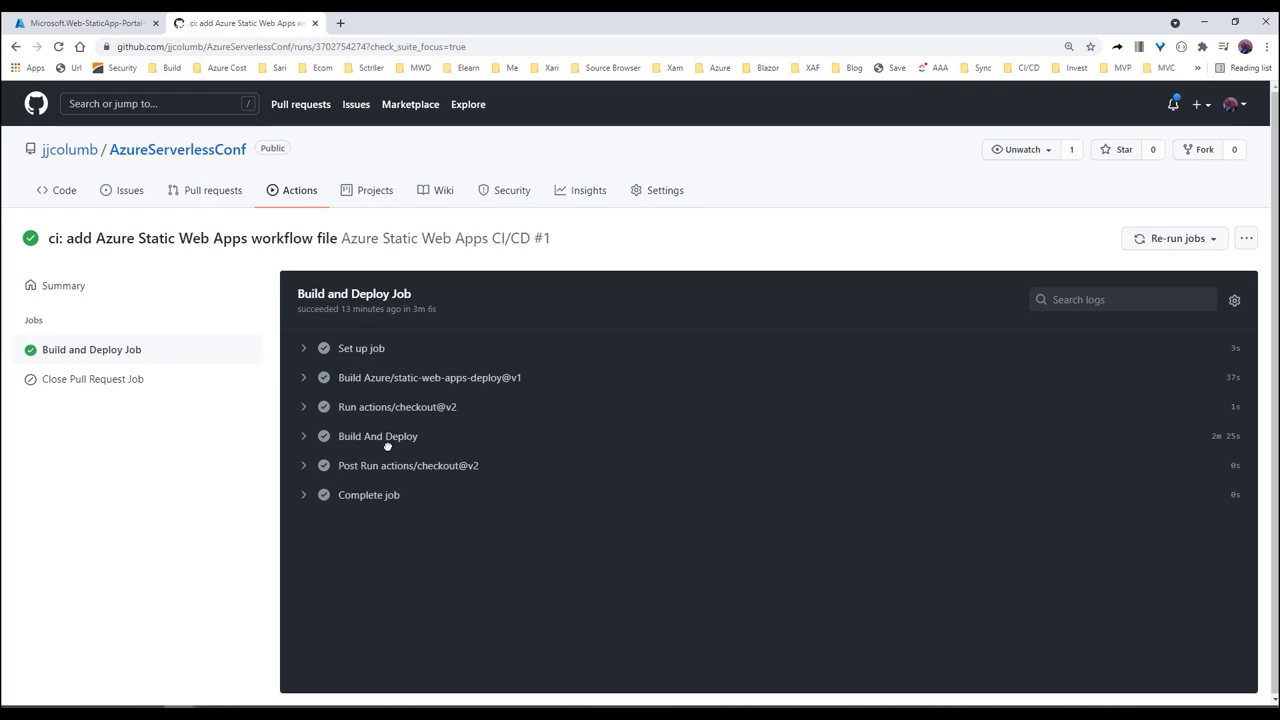
Read the Build And Deploy log through to its end, open the deployed site from its link, and highlight the site's address.
{"action": "left_click", "coordinate": [384, 440]}
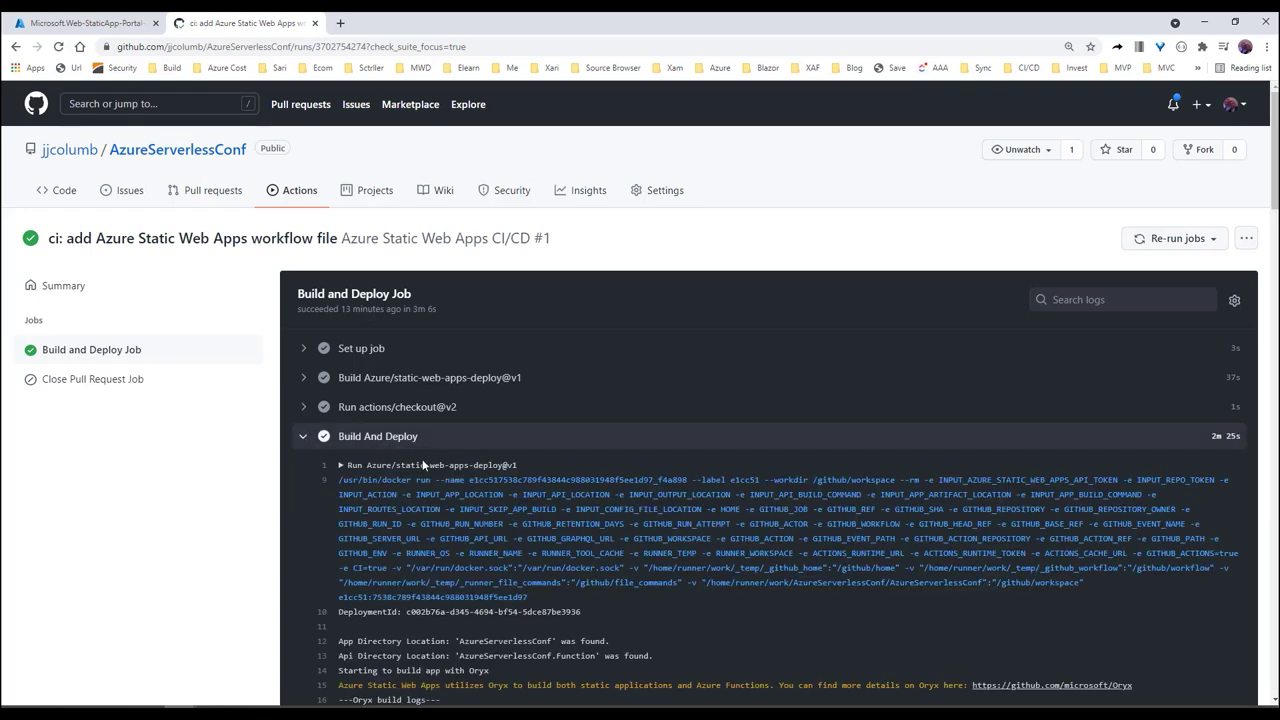
{"action": "scroll", "coordinate": [494, 501], "scroll_direction": "down", "scroll_amount": 2}
{"action": "scroll", "coordinate": [494, 501], "scroll_direction": "down", "scroll_amount": 10}
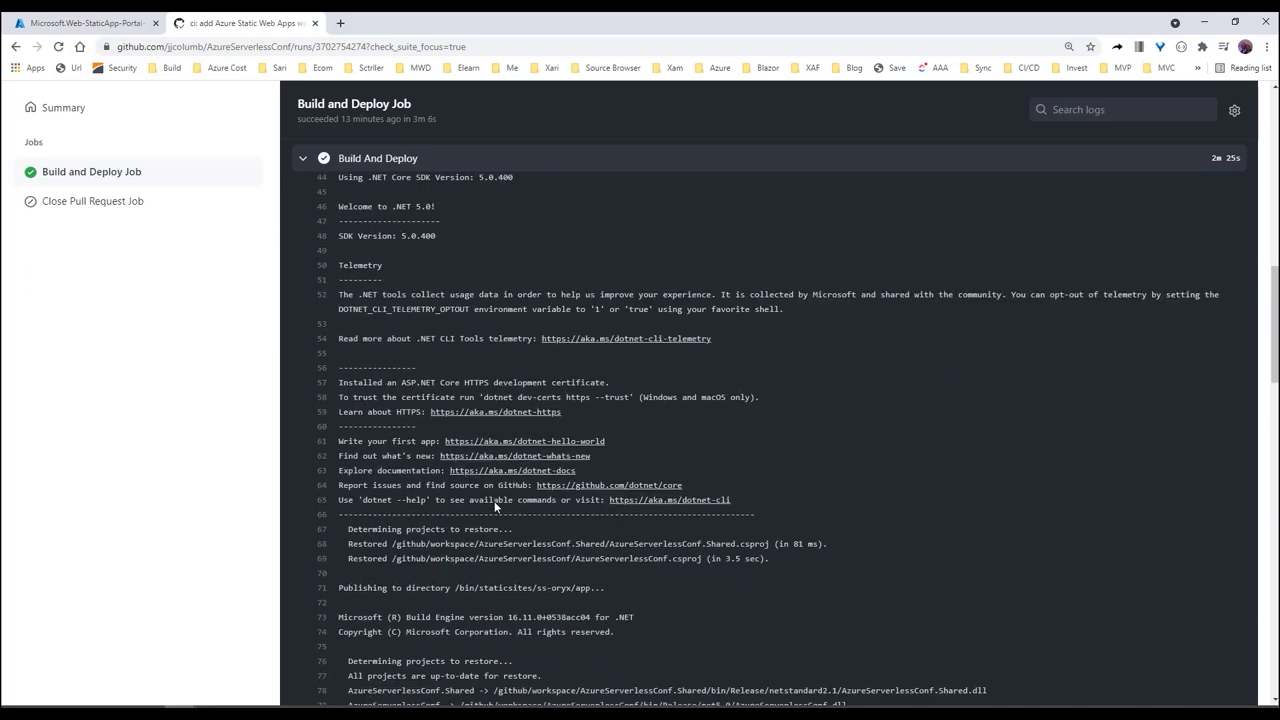
{"action": "scroll", "coordinate": [494, 501], "scroll_direction": "down", "scroll_amount": 12}
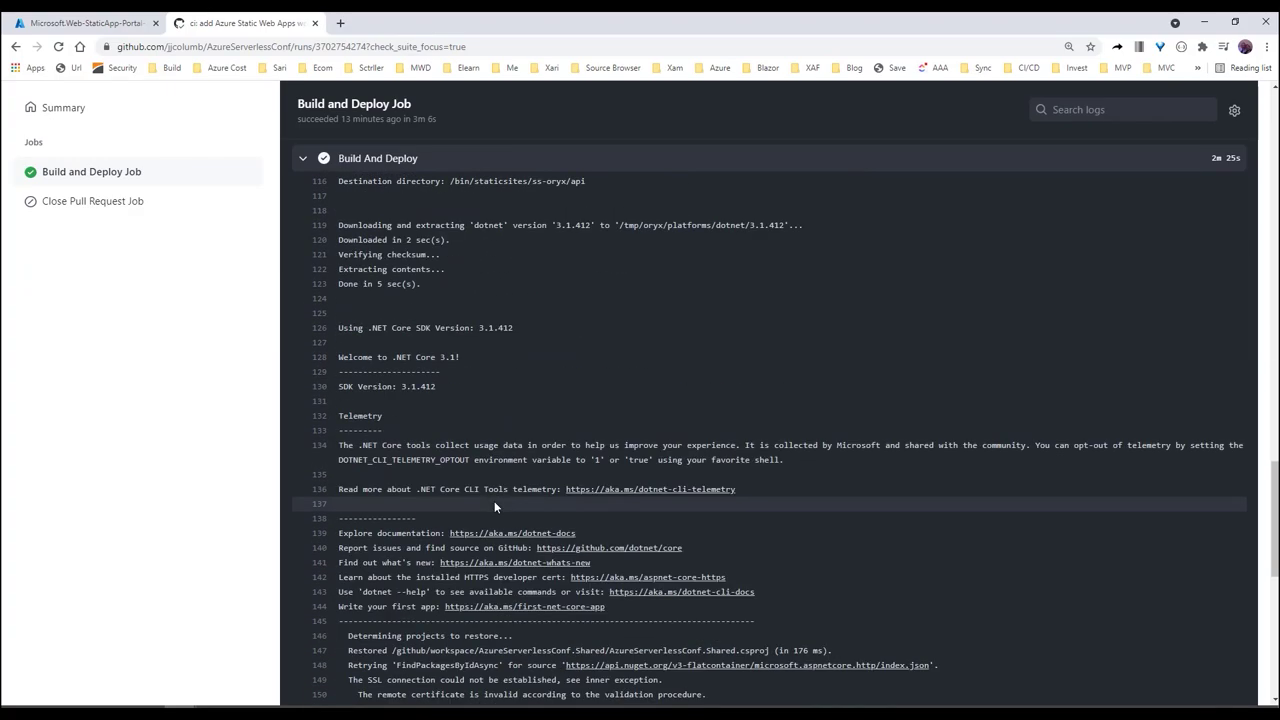
{"action": "scroll", "coordinate": [494, 501], "scroll_direction": "down", "scroll_amount": 4}
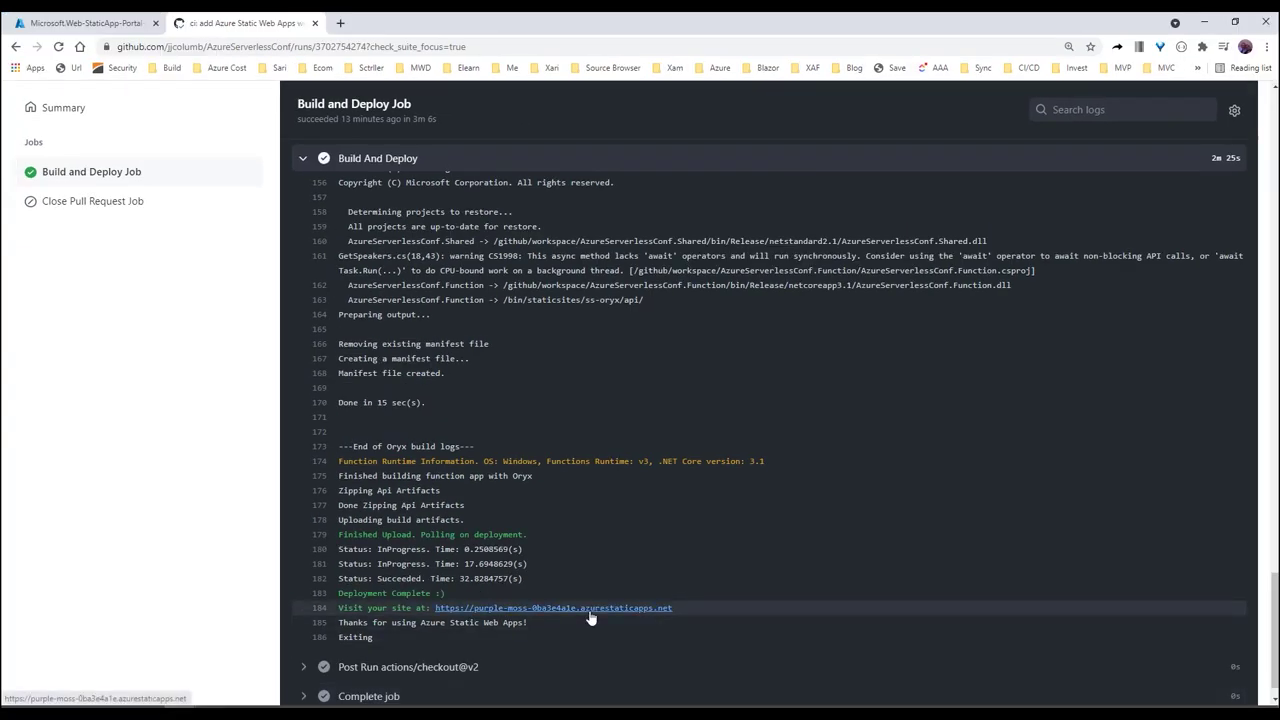
{"action": "left_click", "coordinate": [590, 612]}
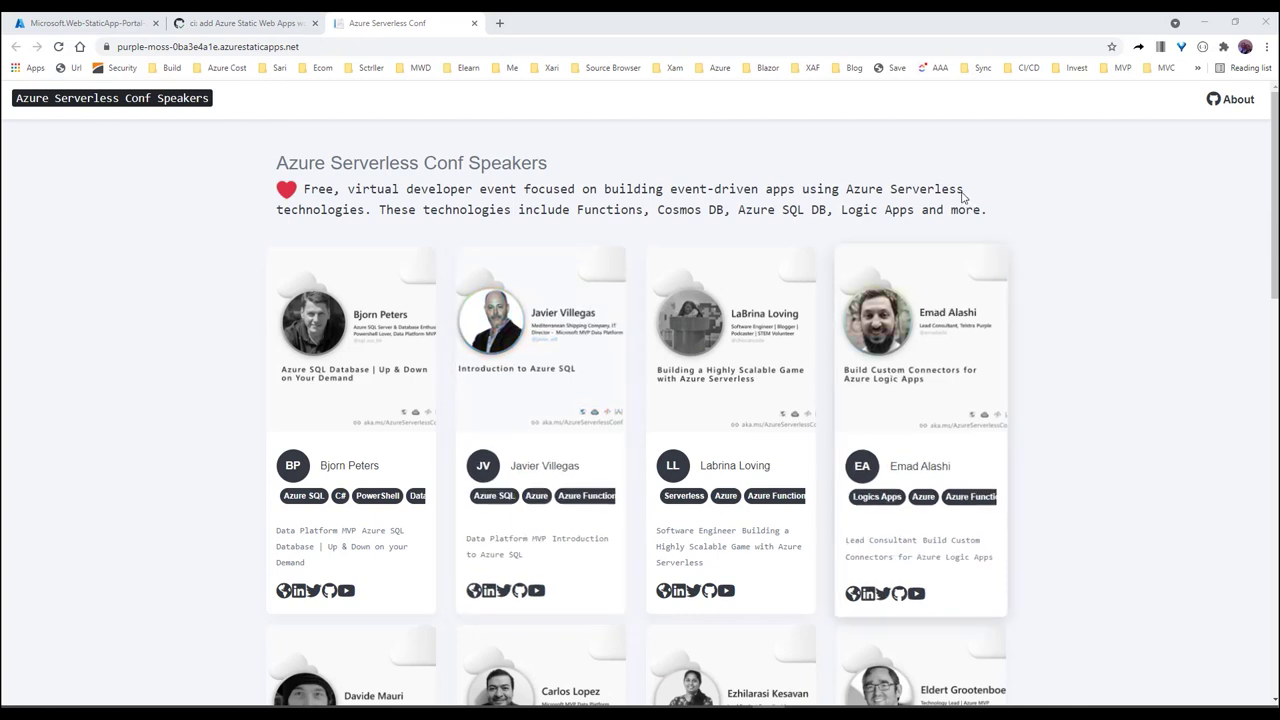
{"action": "left_click", "coordinate": [323, 47]}
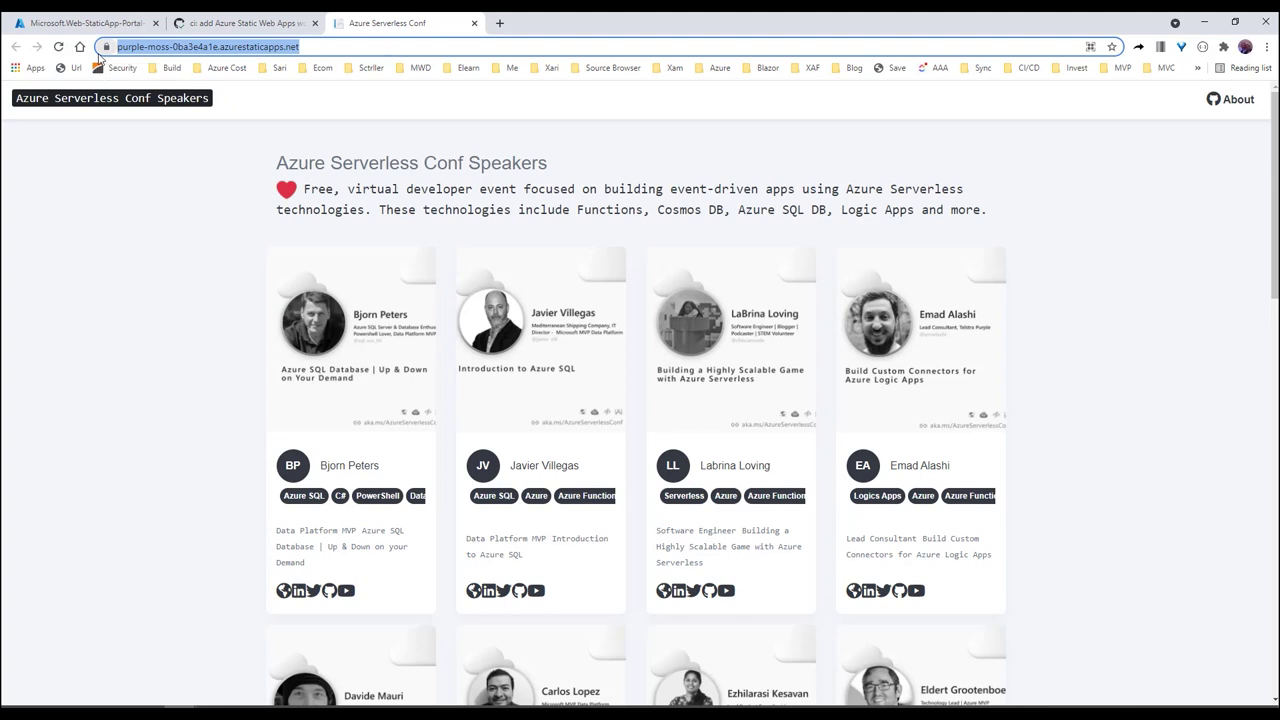
Follow the site's About link to the repository and open the workflow file azure-static-web-apps-purple-moss-0ba3e4a1e.yml in .github/workflows.
{"action": "left_click", "coordinate": [1218, 106]}
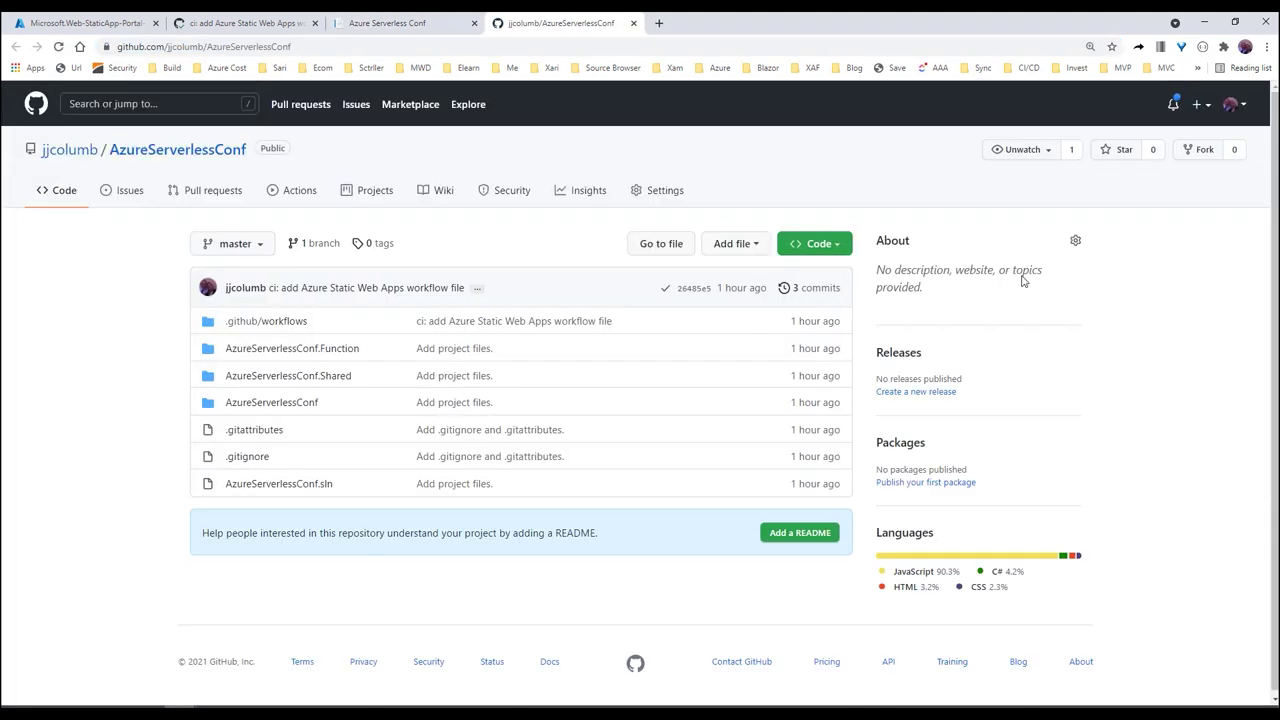
{"action": "left_click", "coordinate": [276, 327]}
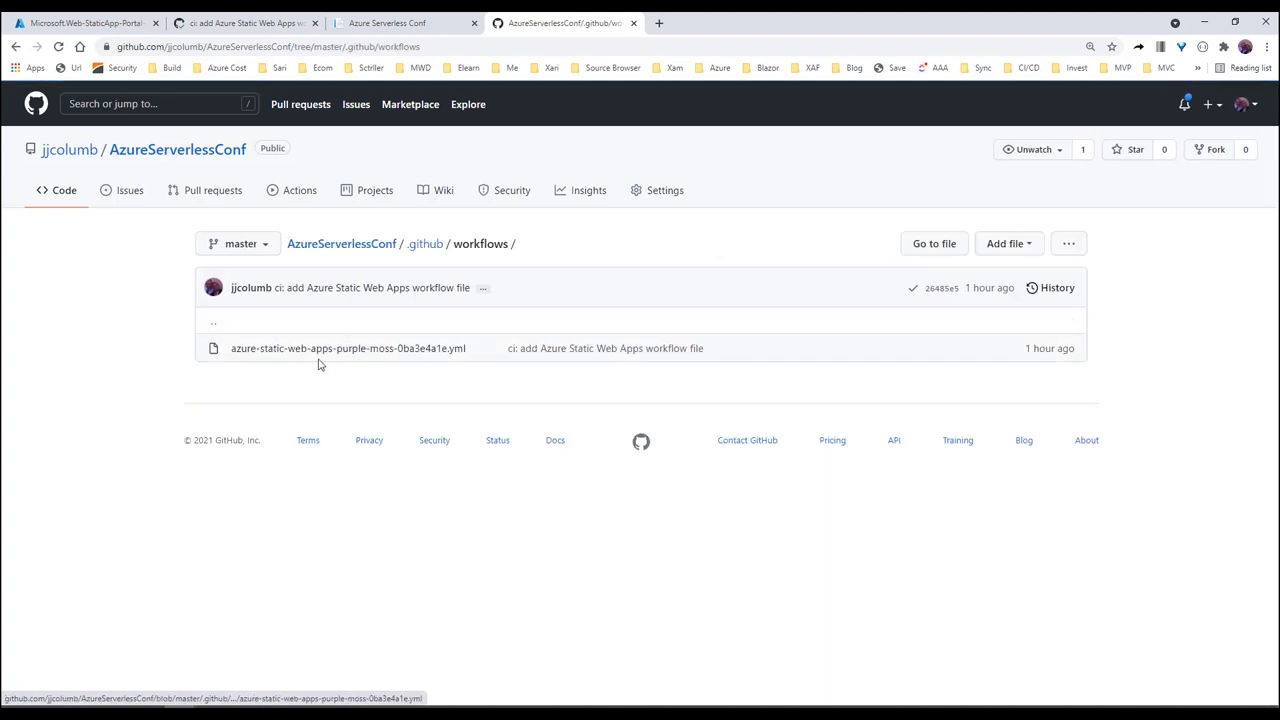
{"action": "left_click", "coordinate": [379, 356]}
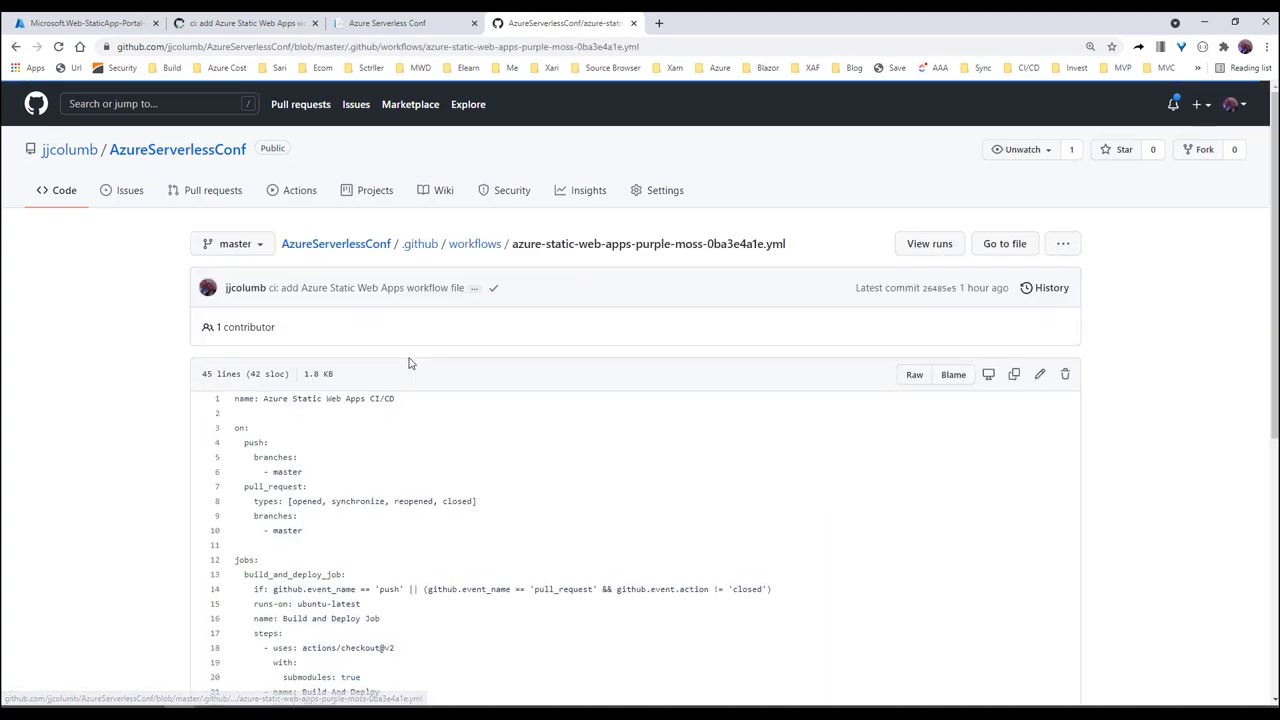
Examine the workflow file's build_and_deploy_job, its runs-on setting and the app, API and output locations, and close the file's tab.
{"action": "scroll", "coordinate": [467, 471], "scroll_direction": "down", "scroll_amount": 1}
{"action": "scroll", "coordinate": [467, 471], "scroll_direction": "down", "scroll_amount": 4}
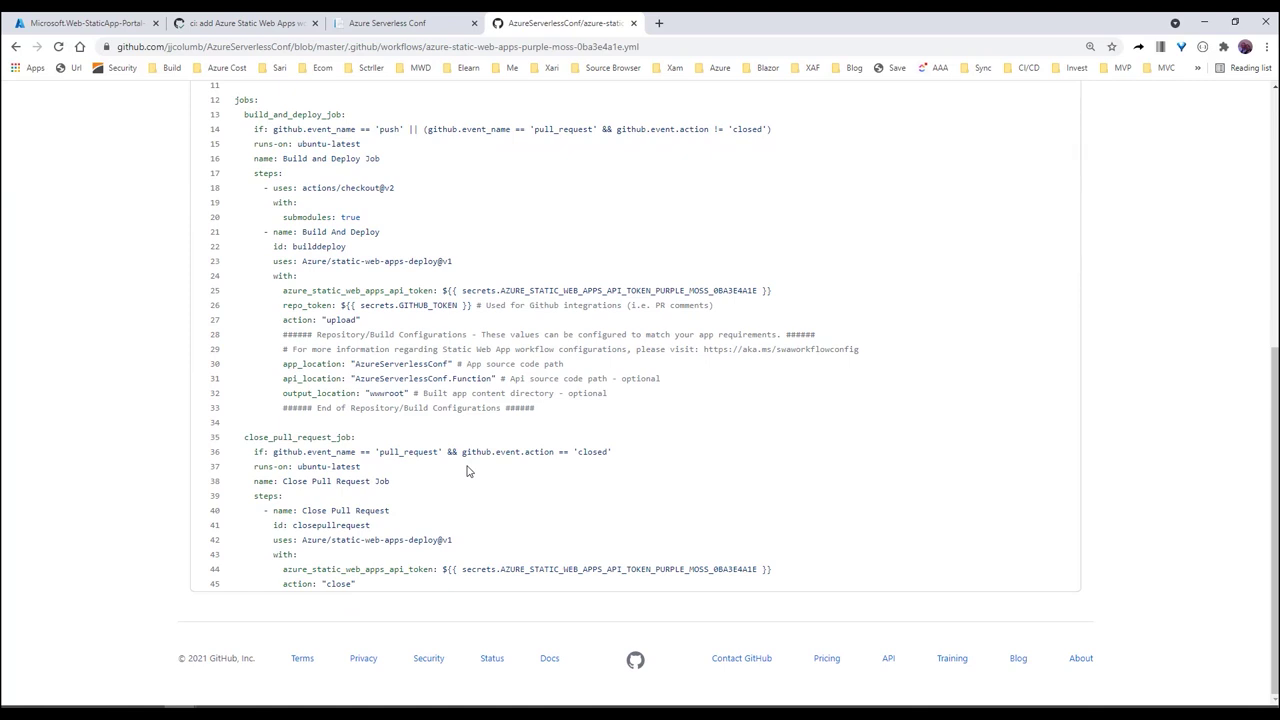
{"action": "scroll", "coordinate": [455, 430], "scroll_direction": "up", "scroll_amount": 2}
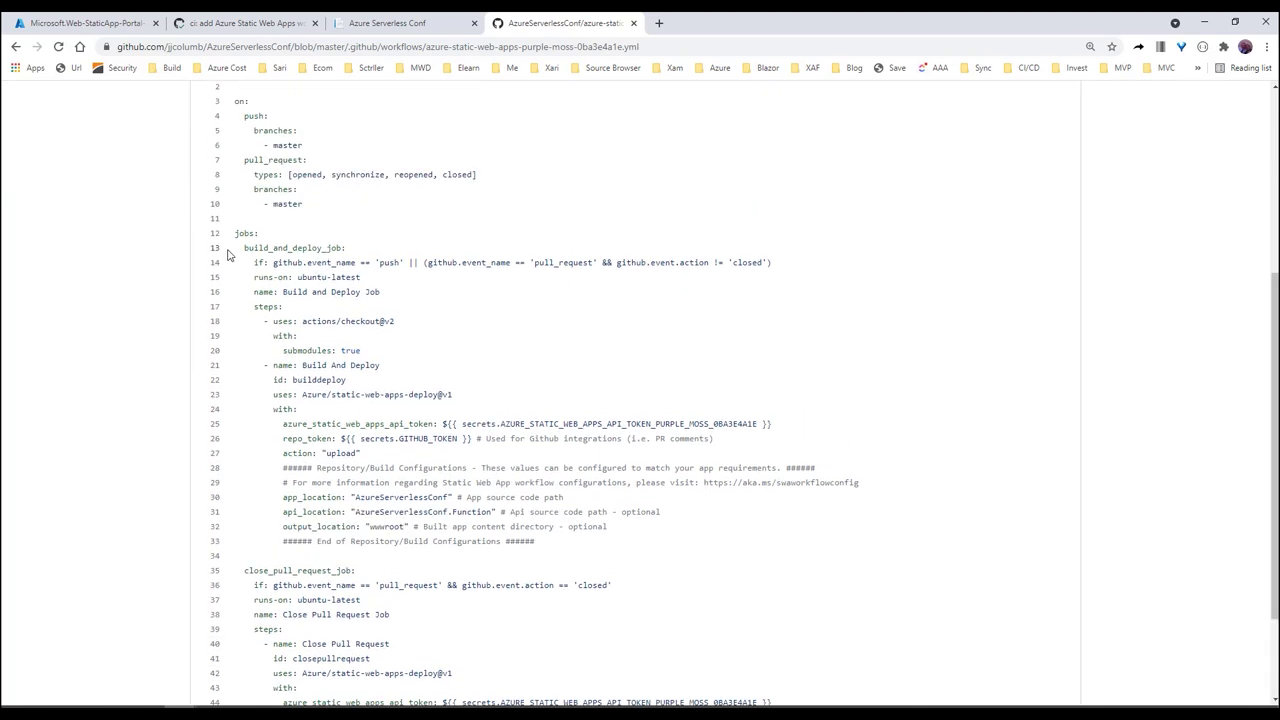
{"action": "left_click_drag", "start_coordinate": [243, 249], "coordinate": [342, 249]}
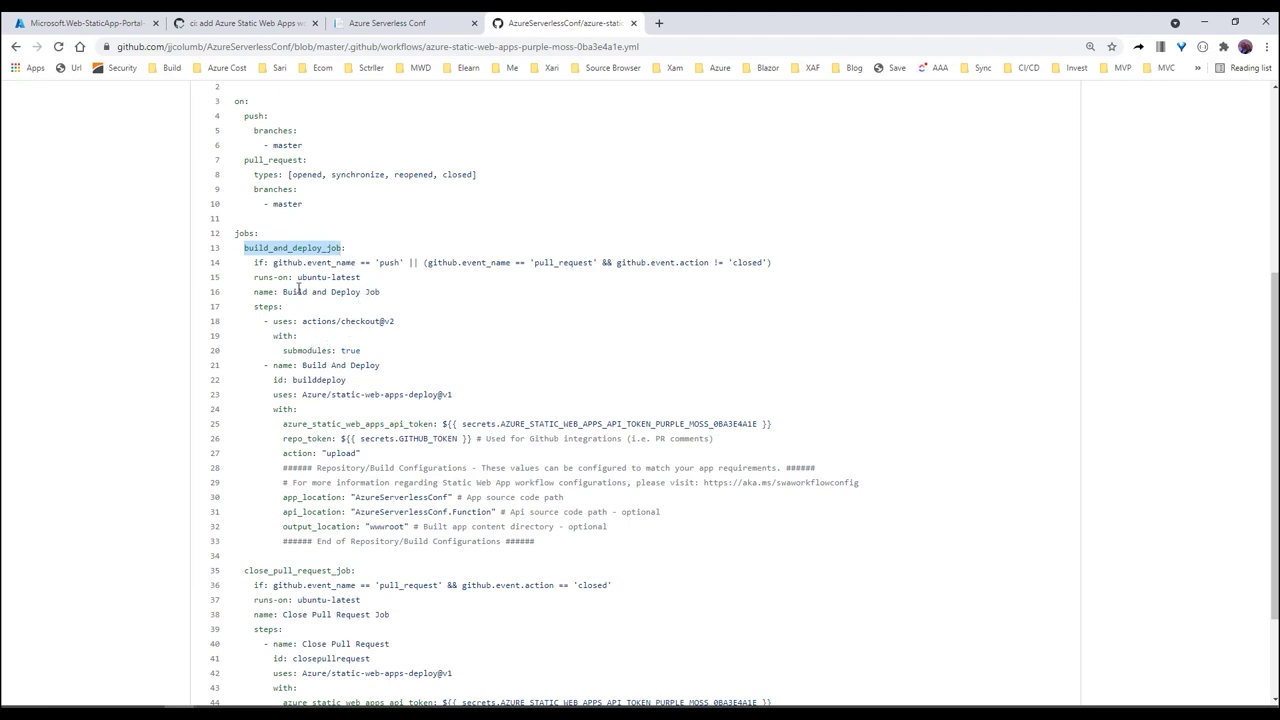
{"action": "left_click", "coordinate": [337, 278]}
{"action": "left_click_drag", "start_coordinate": [298, 278], "coordinate": [362, 278]}
{"action": "scroll", "coordinate": [405, 367], "scroll_direction": "down", "scroll_amount": 3}
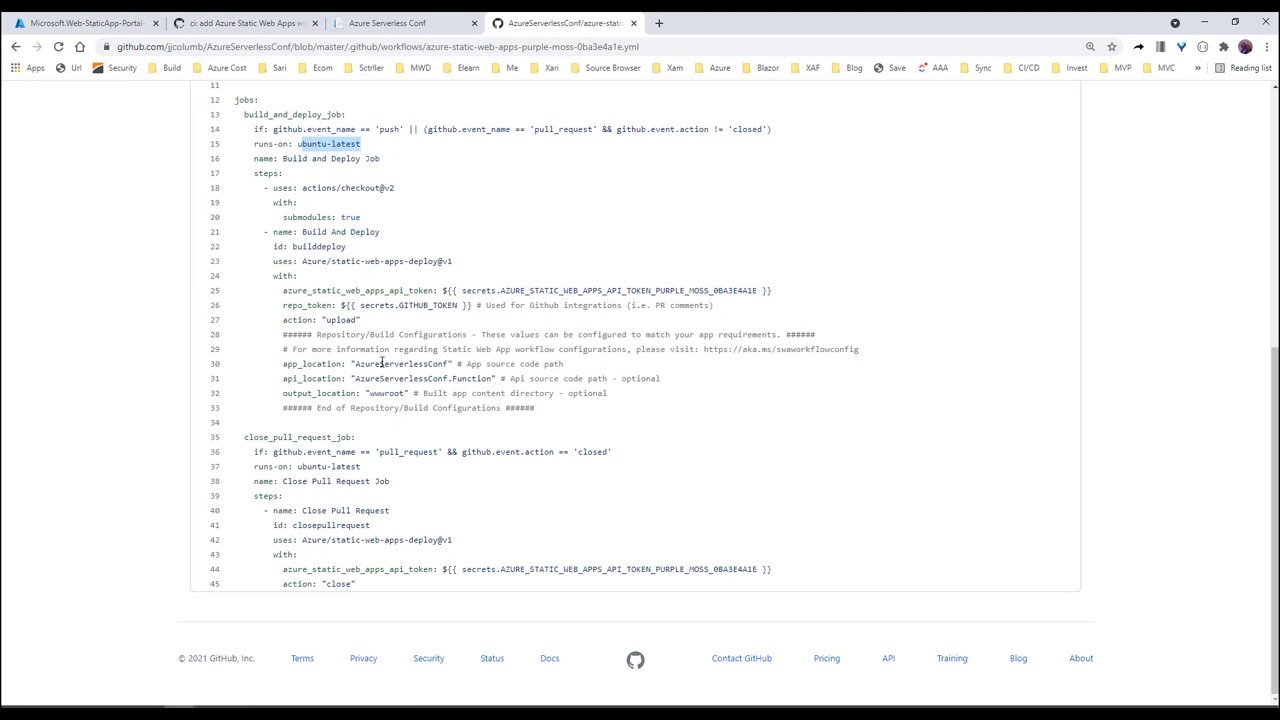
{"action": "left_click", "coordinate": [633, 22]}
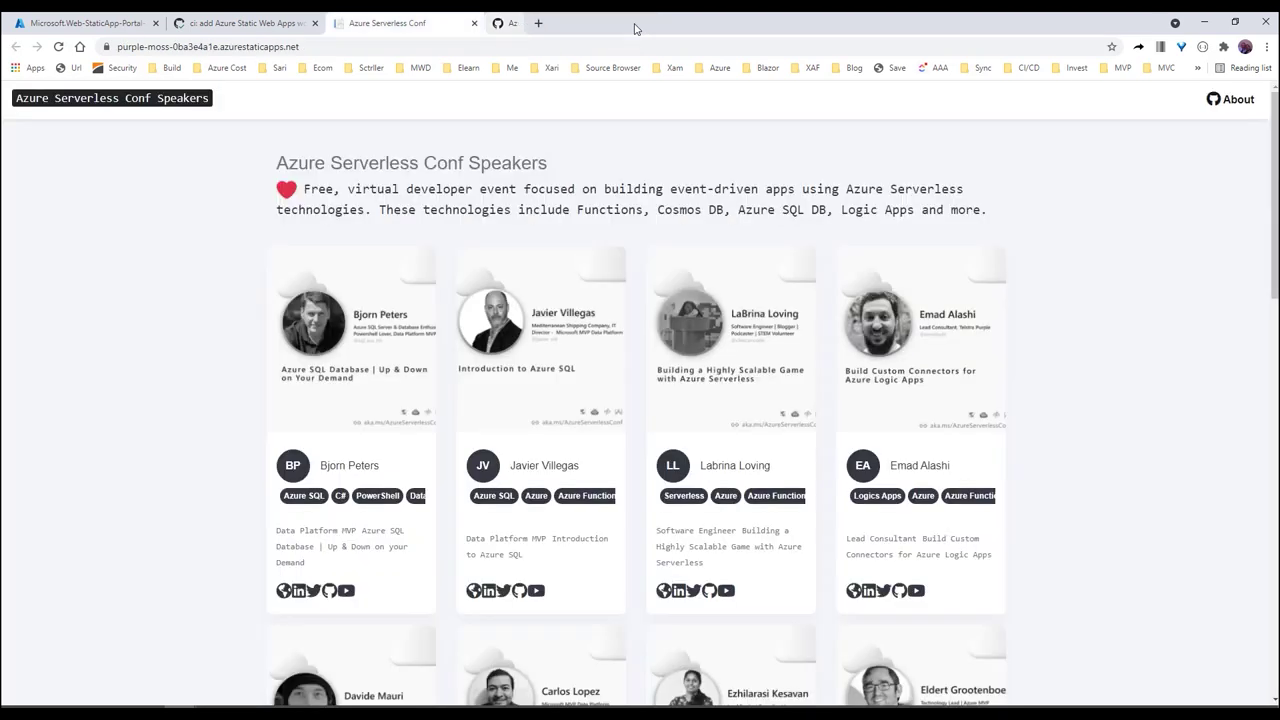